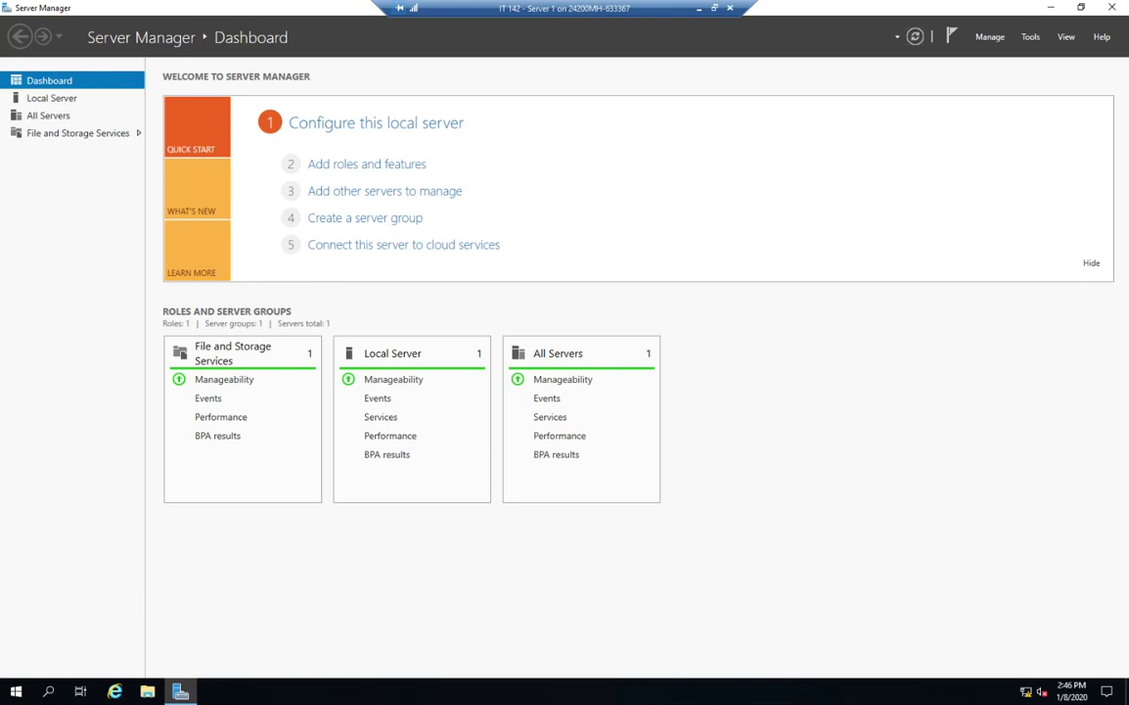
Search Windows for "services" and open the Services console
{"action": "right_click", "coordinate": [14, 694]}
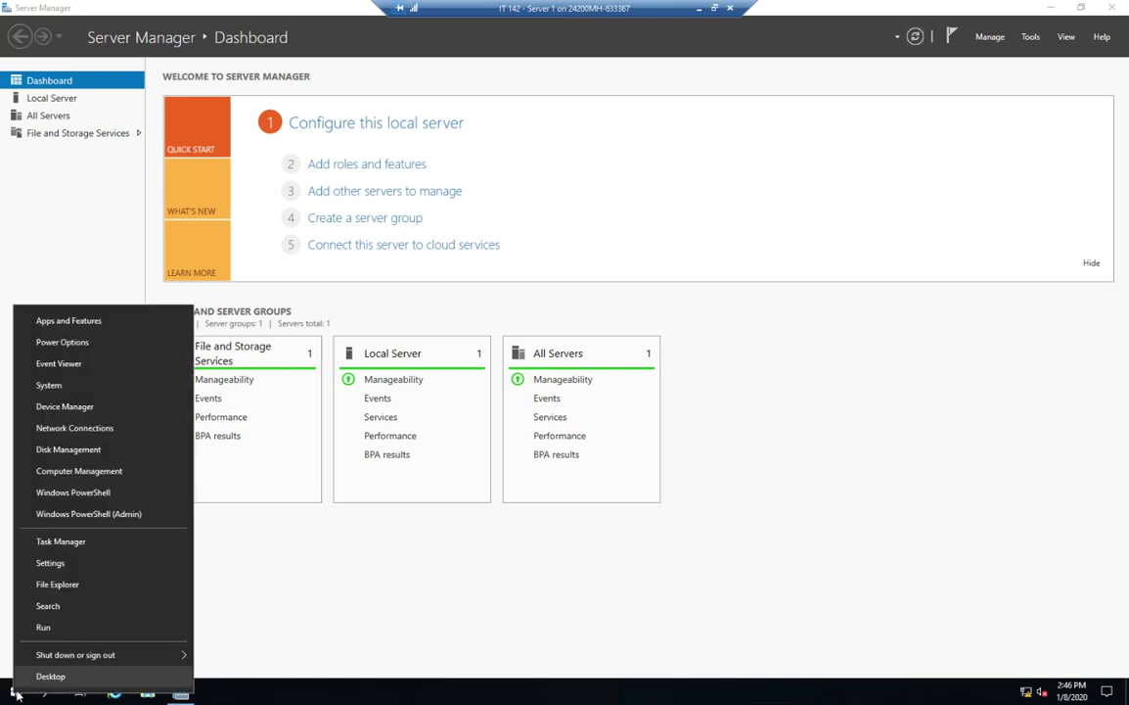
{"action": "left_click", "coordinate": [434, 585]}
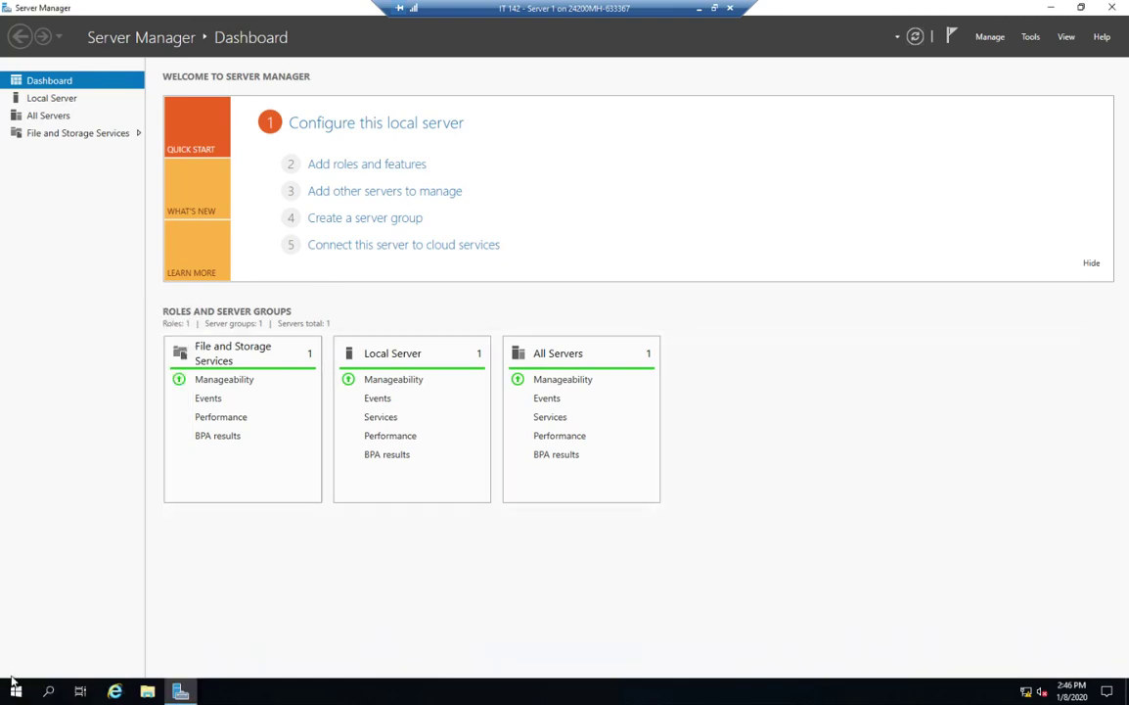
{"action": "left_click", "coordinate": [16, 693]}
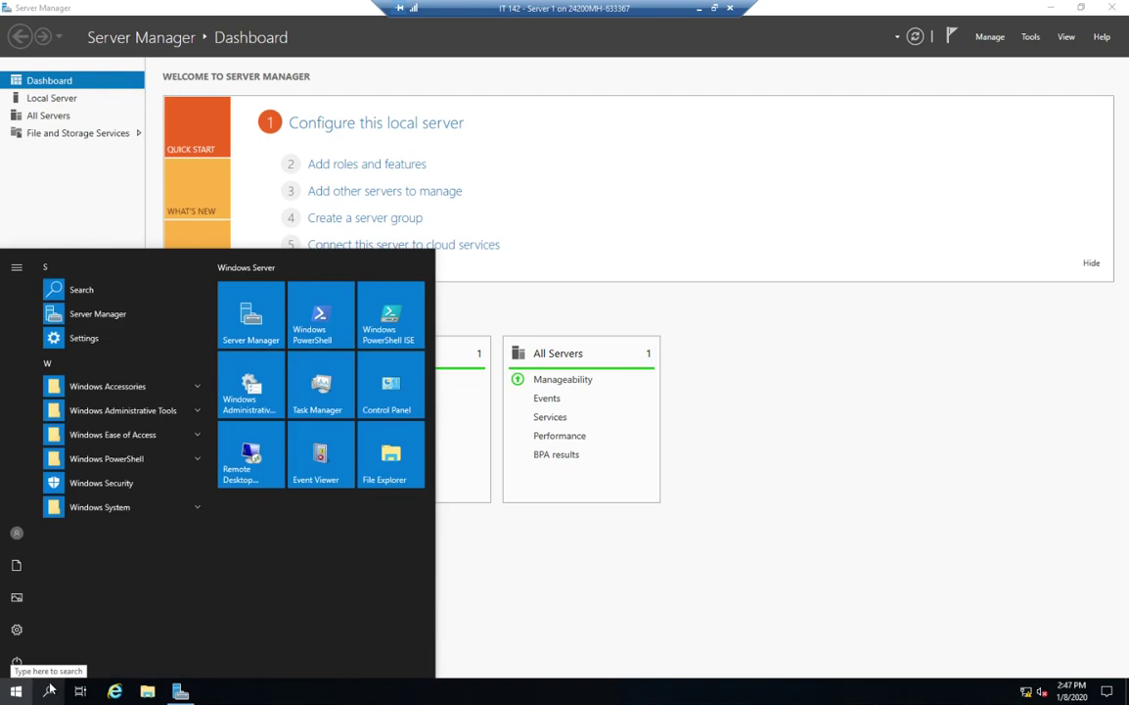
{"action": "left_click", "coordinate": [84, 303]}
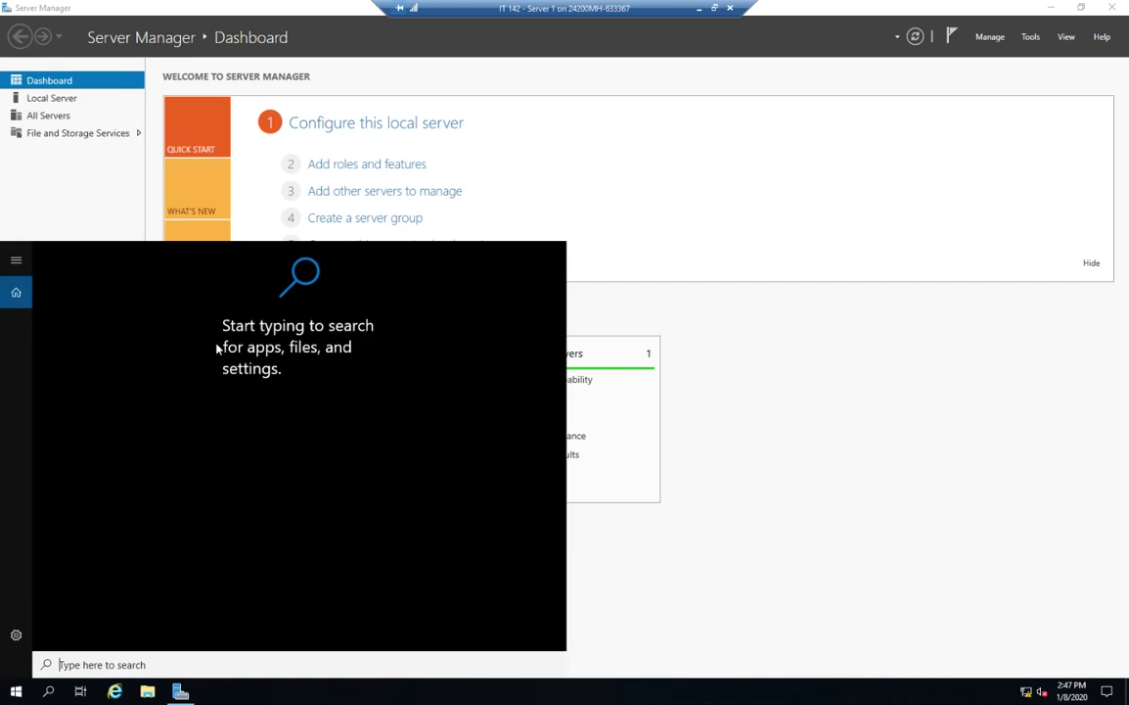
{"action": "type", "text": "service"}
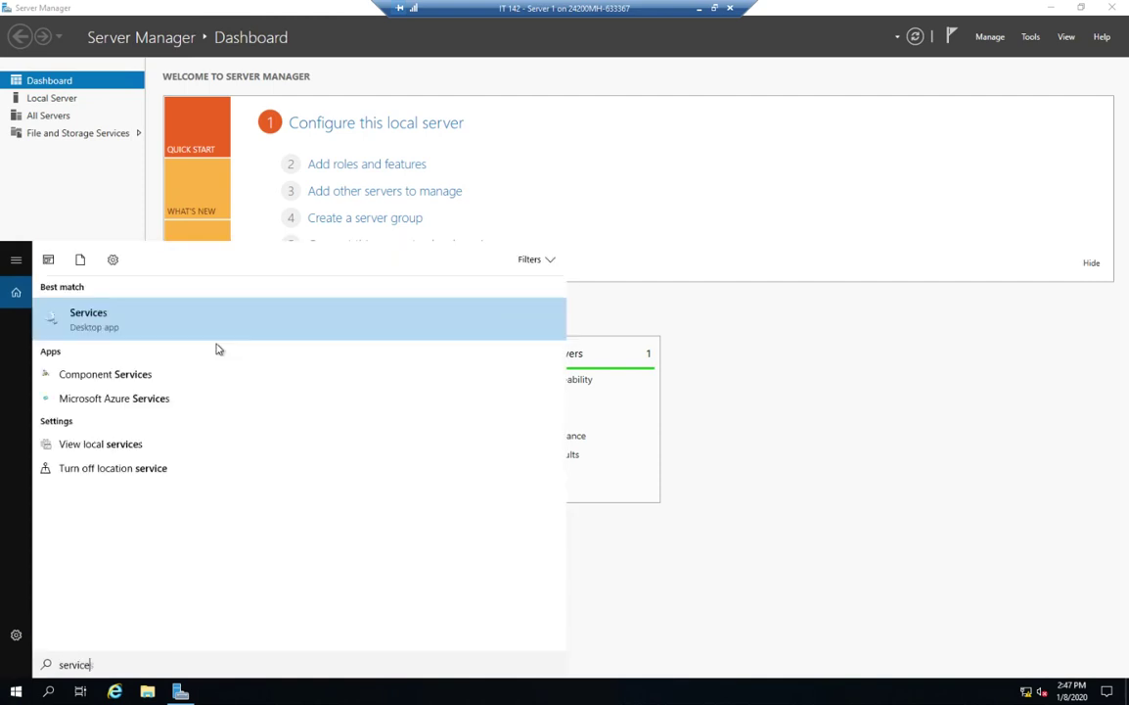
{"action": "type", "text": "s"}
{"action": "key", "text": "Return"}
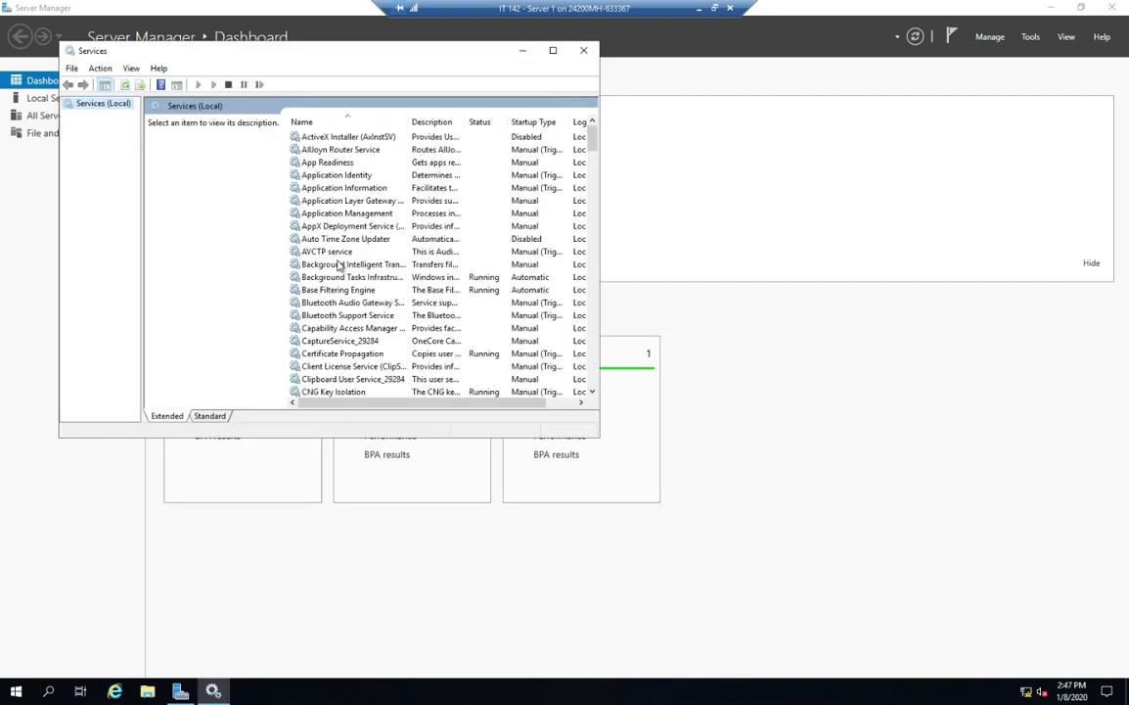
Widen the Log On As column in the Standard view of the services list, and return to the Extended view
{"action": "left_click", "coordinate": [206, 417]}
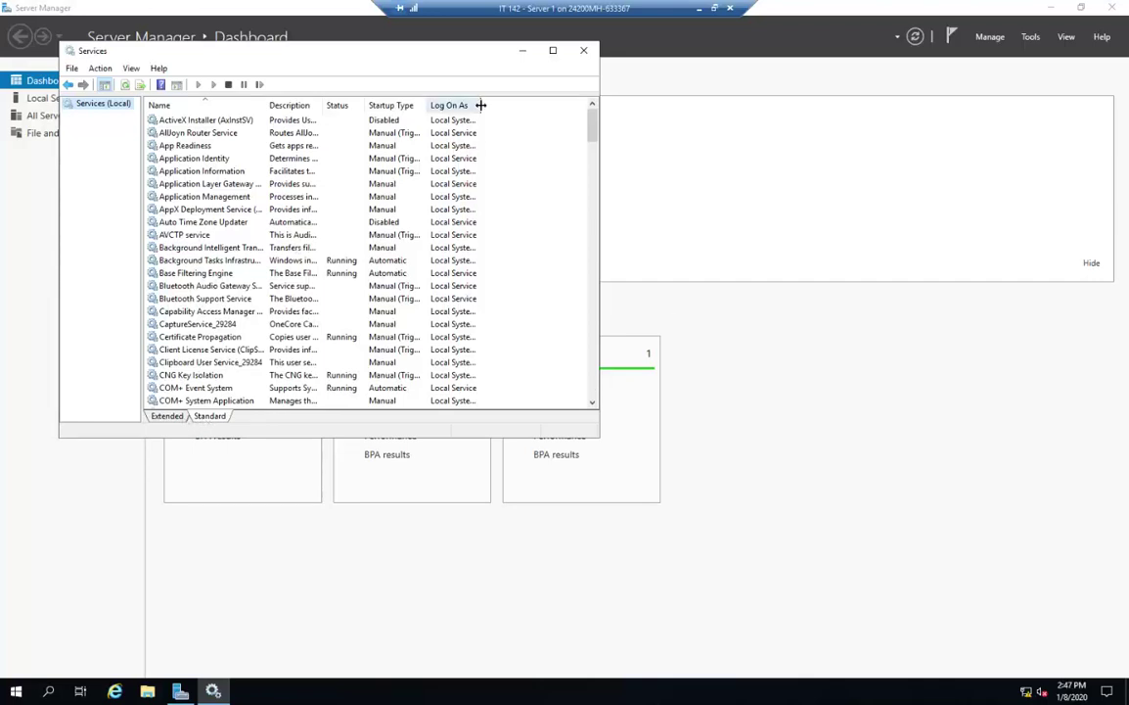
{"action": "left_click_drag", "start_coordinate": [480, 105], "coordinate": [487, 105]}
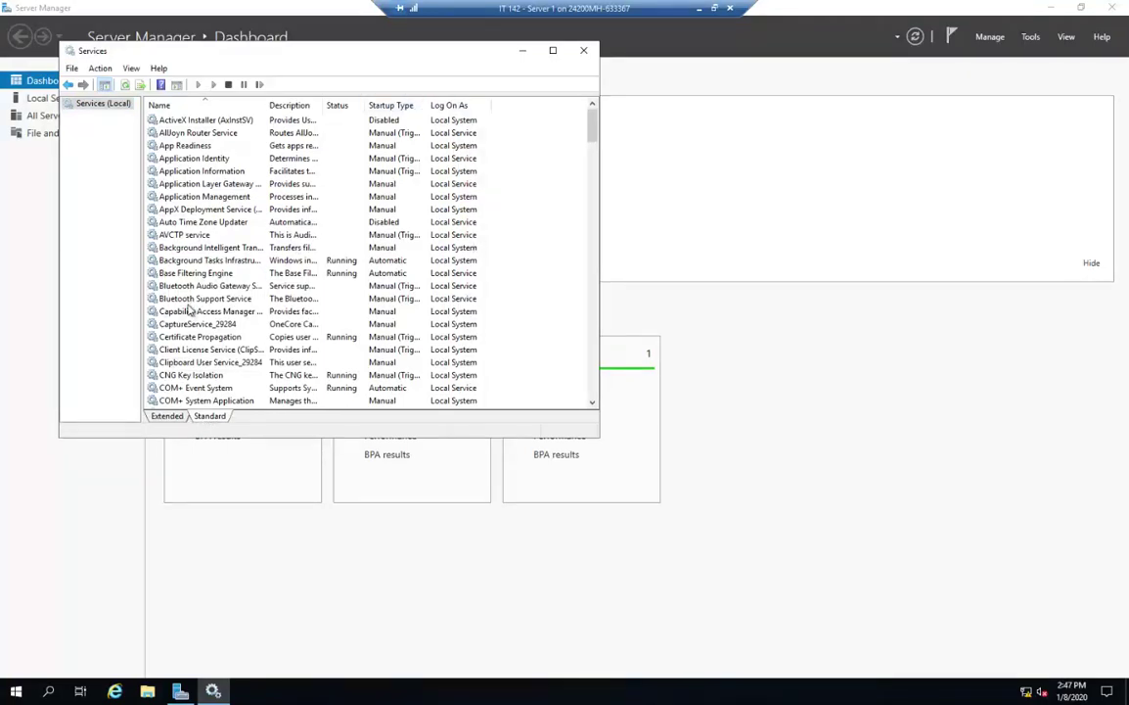
{"action": "left_click", "coordinate": [164, 416]}
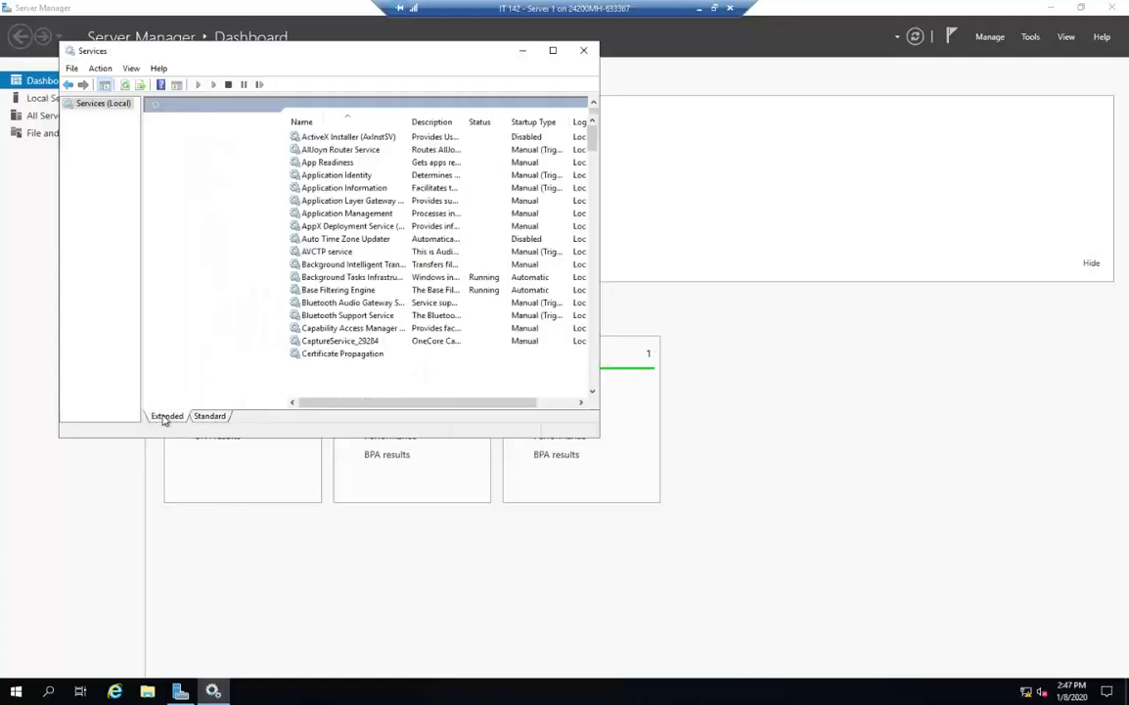
View the Application Layer Gateway Service description and the Background Intelligent Transfer Service's general properties and available actions
{"action": "left_click", "coordinate": [328, 201]}
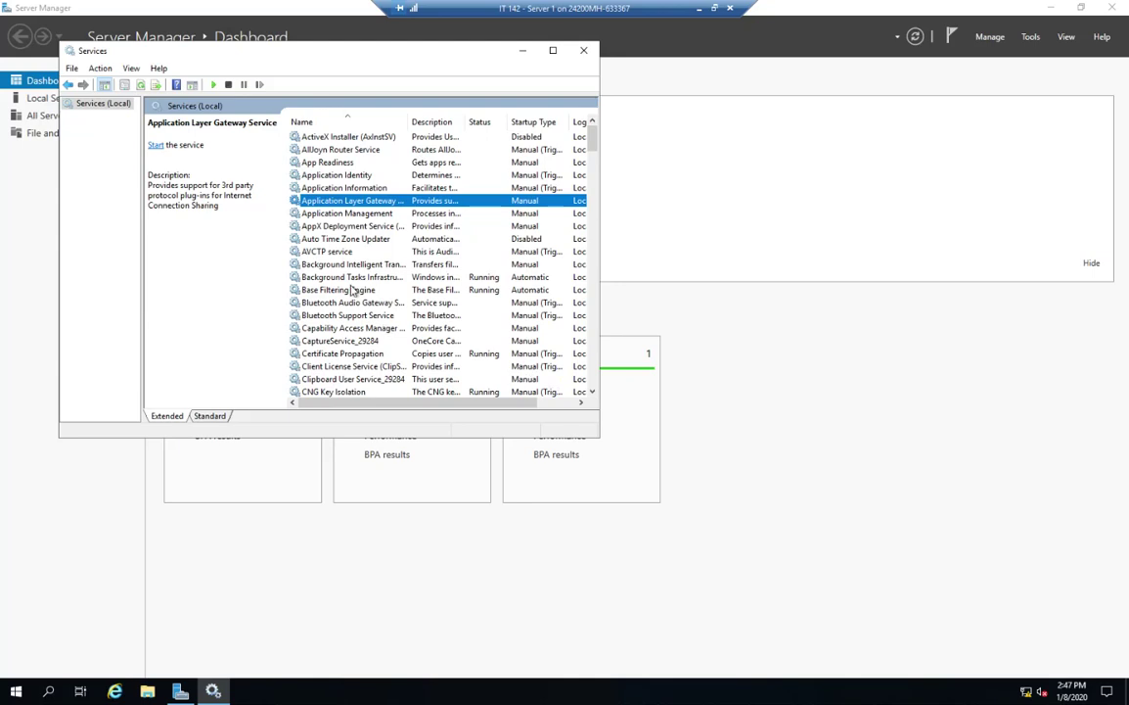
{"action": "double_click", "coordinate": [328, 265]}
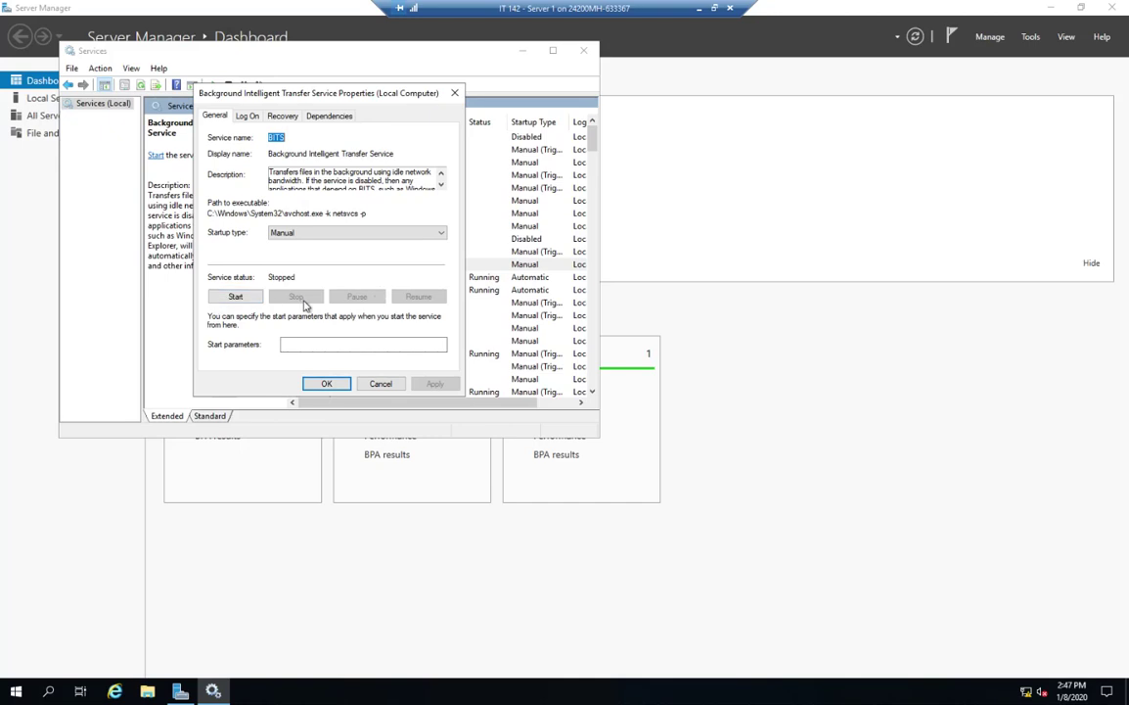
{"action": "left_click", "coordinate": [394, 380]}
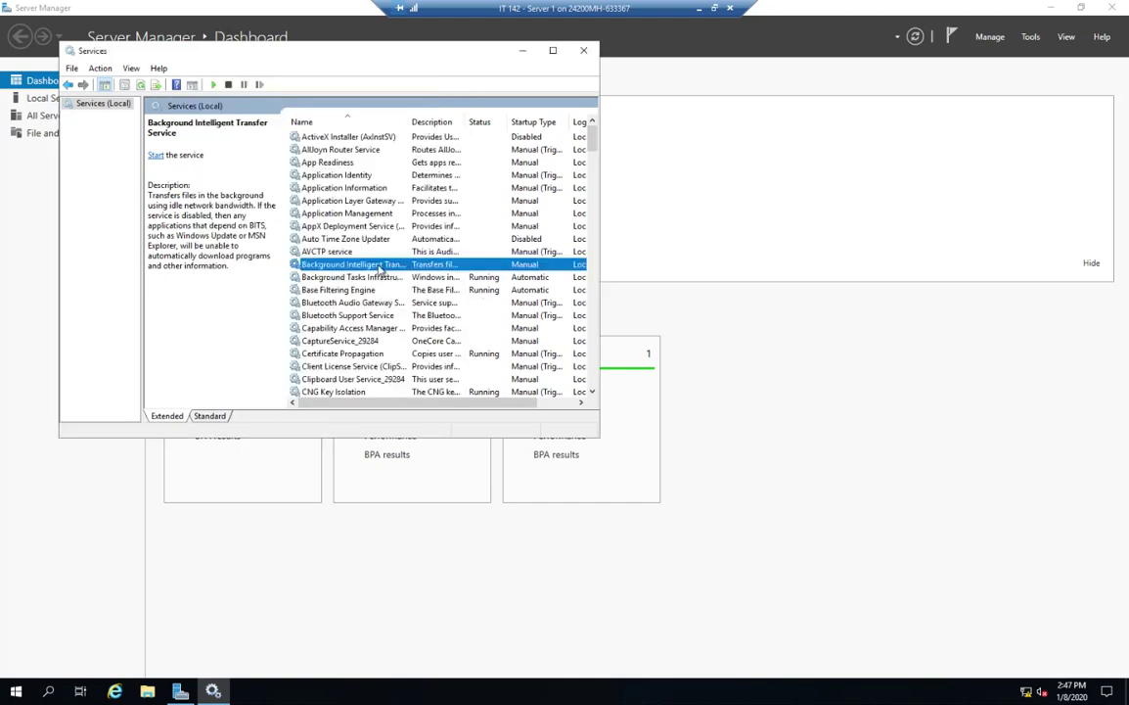
{"action": "right_click", "coordinate": [376, 265]}
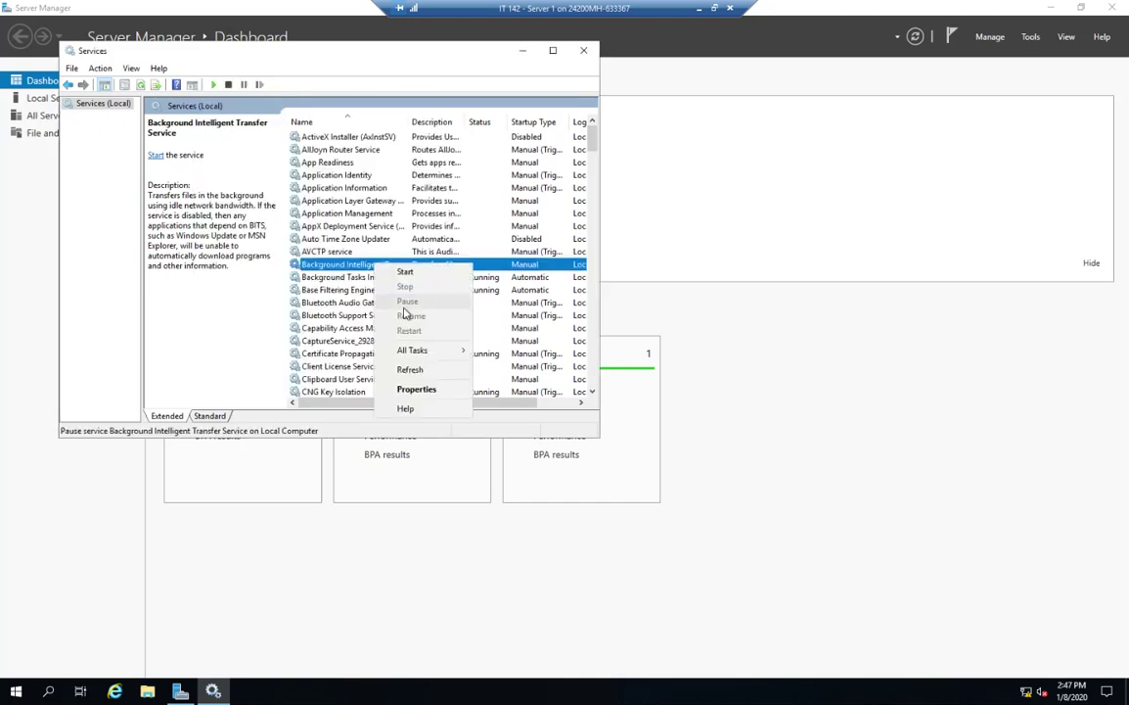
{"action": "left_click", "coordinate": [239, 297]}
{"action": "left_click", "coordinate": [292, 264]}
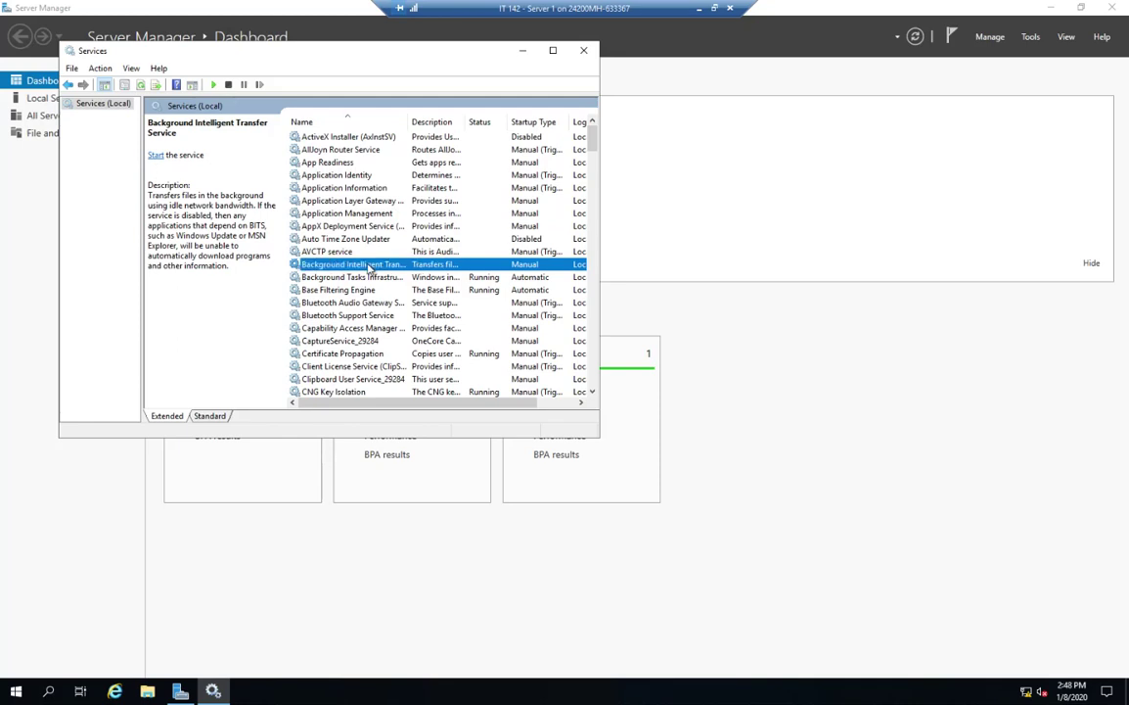
Review the Background Intelligent Transfer Service's log-on, recovery, dependency and startup type settings, and leave its properties without changes
{"action": "right_click", "coordinate": [360, 266]}
{"action": "double_click", "coordinate": [361, 266]}
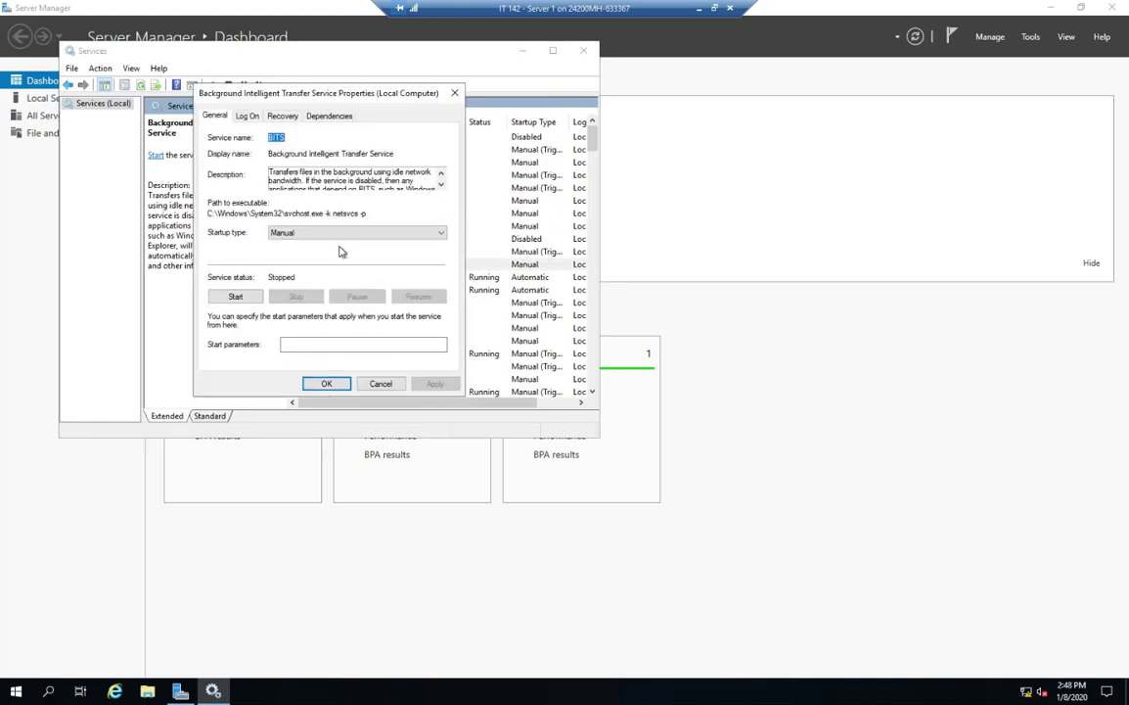
{"action": "left_click", "coordinate": [247, 116]}
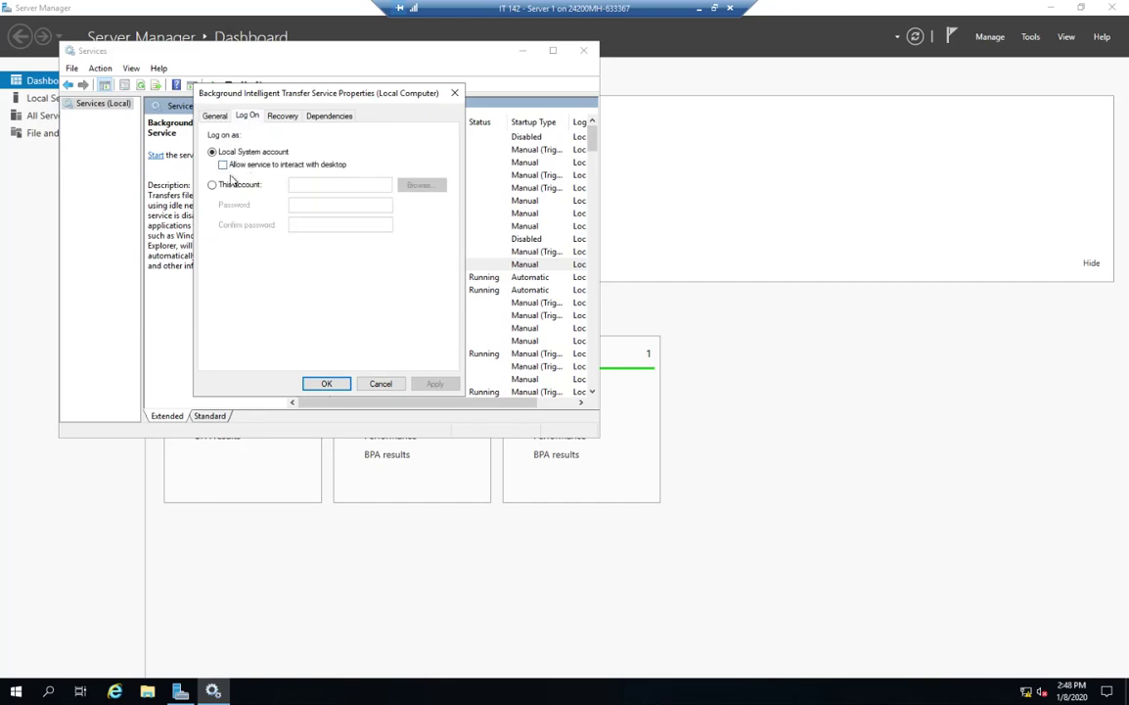
{"action": "left_click", "coordinate": [265, 113]}
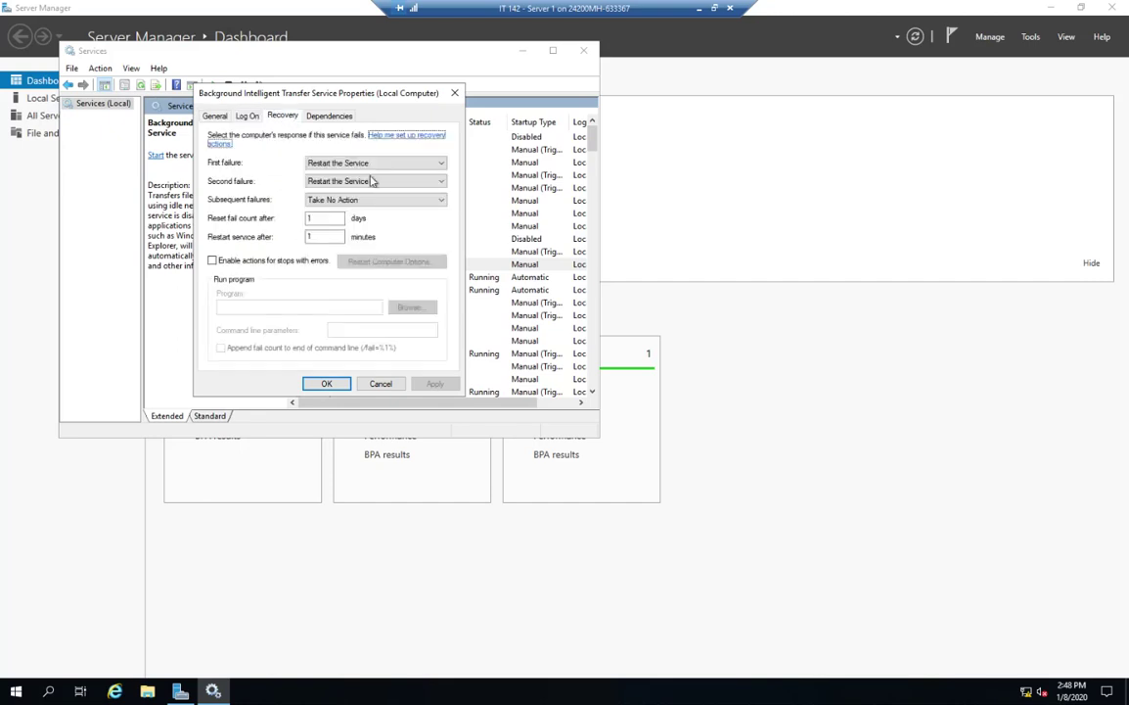
{"action": "left_click", "coordinate": [317, 116]}
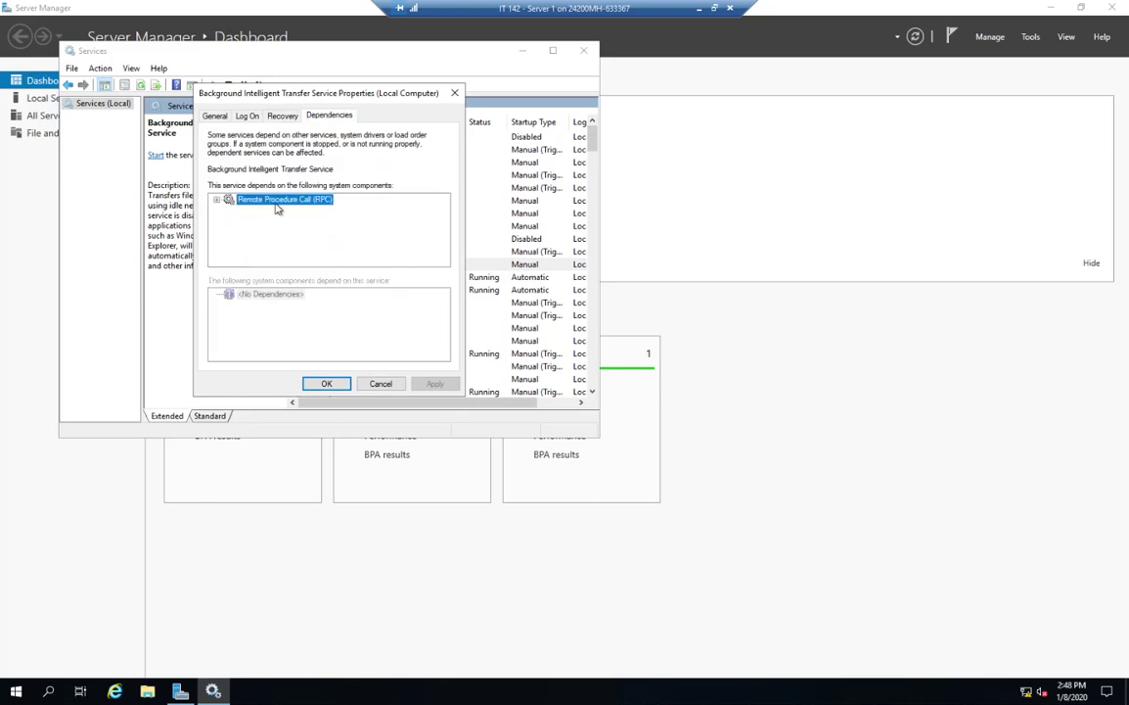
{"action": "left_click", "coordinate": [211, 118]}
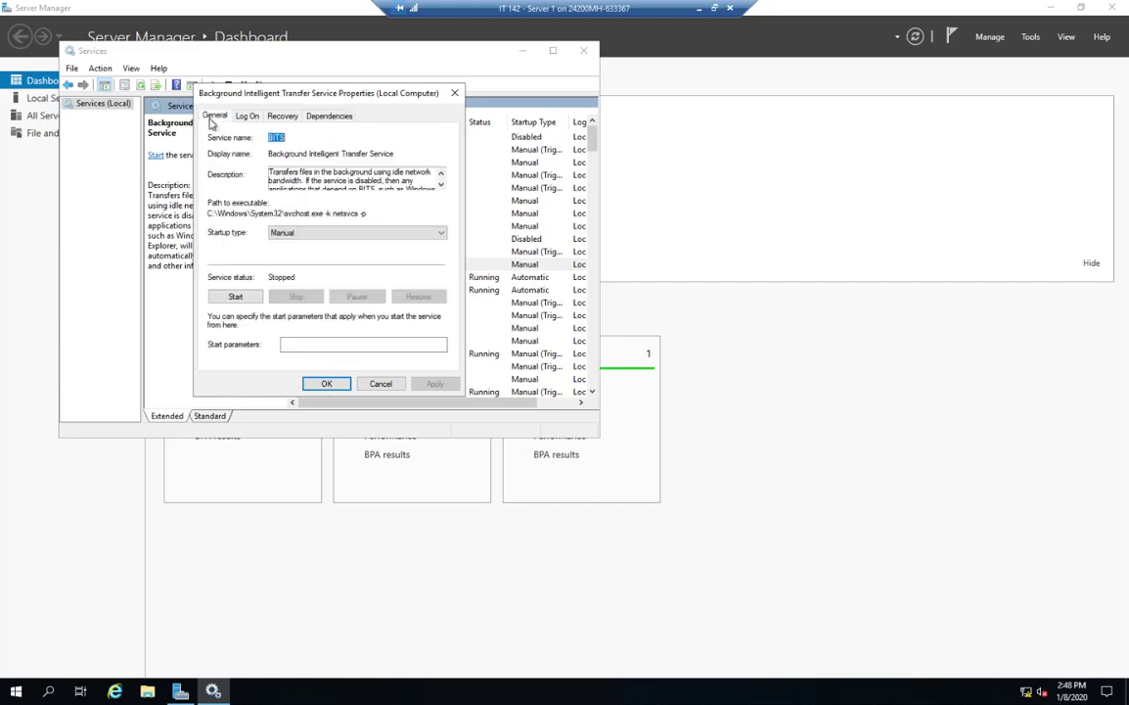
{"action": "left_click", "coordinate": [436, 235]}
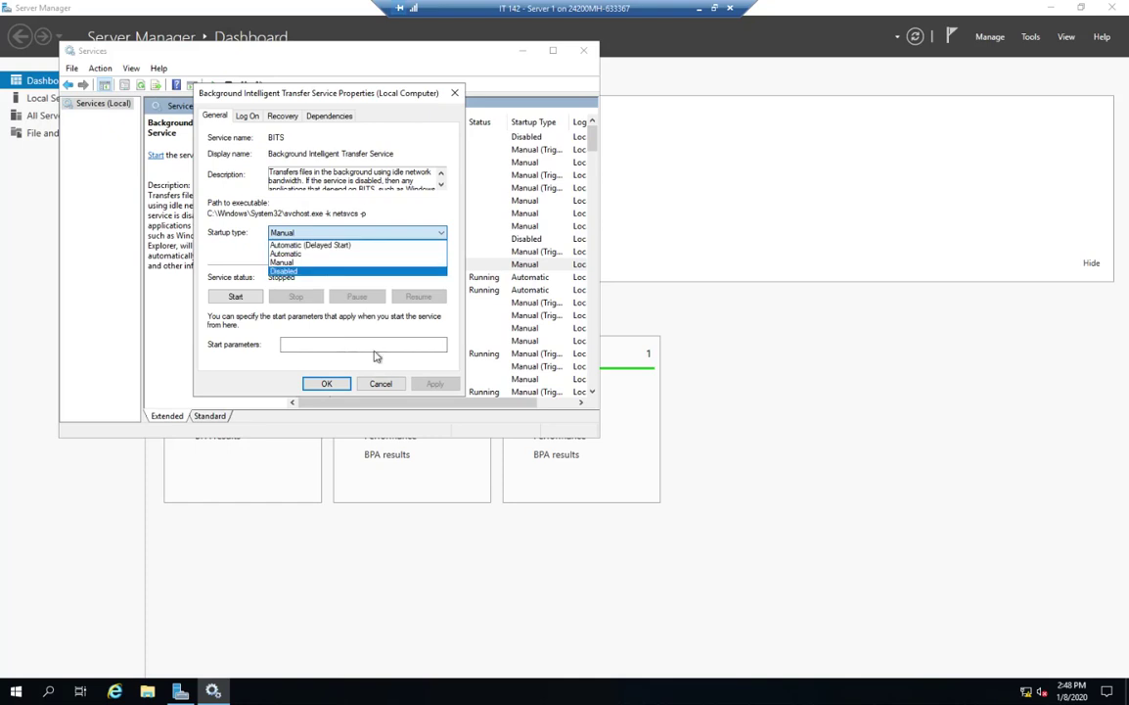
{"action": "left_click", "coordinate": [375, 386]}
{"action": "left_click", "coordinate": [380, 384]}
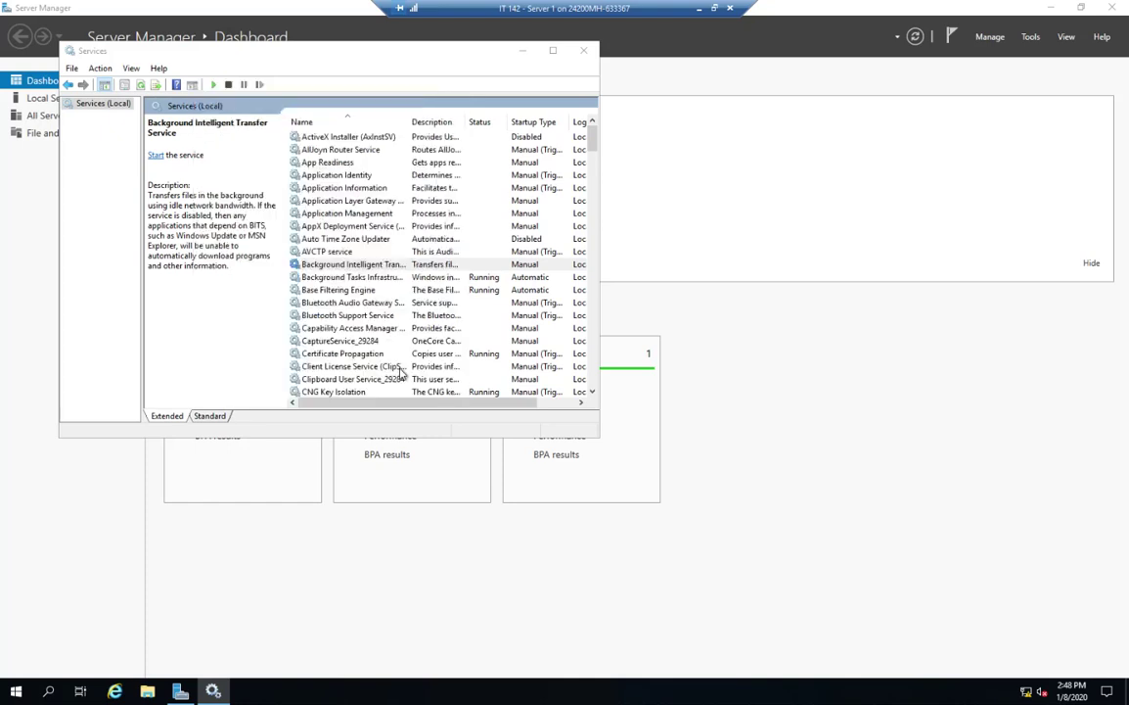
Minimize Server Manager and close the Services console
{"action": "left_click", "coordinate": [588, 56]}
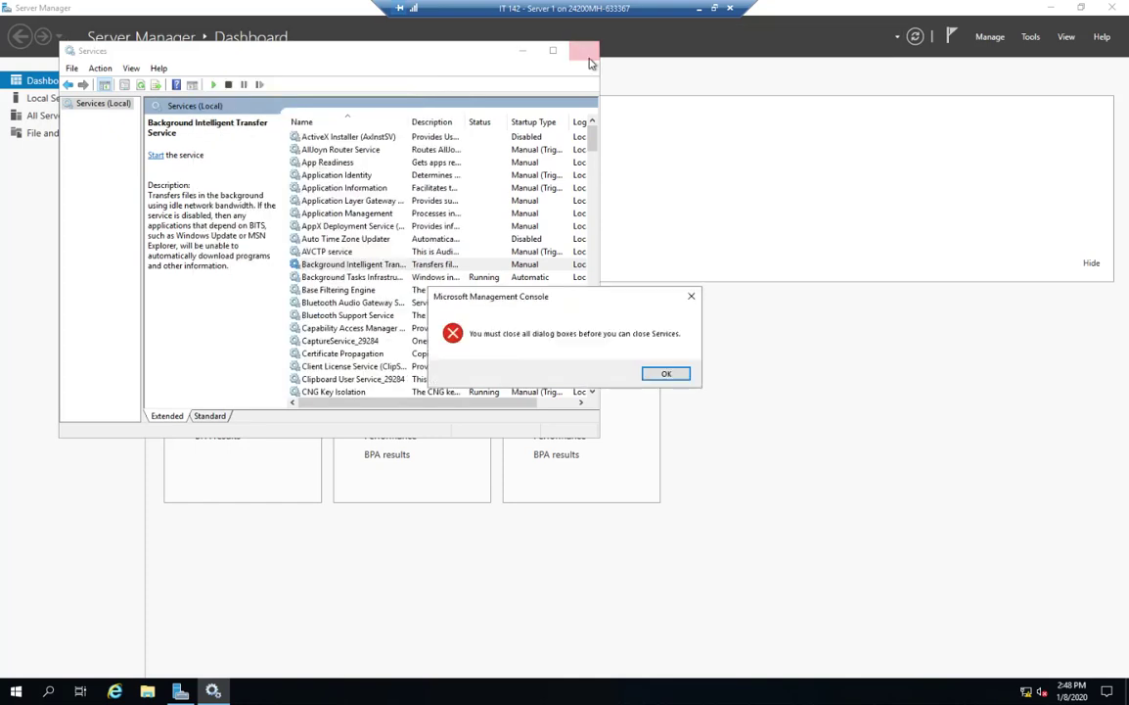
{"action": "left_click", "coordinate": [660, 376]}
{"action": "left_click", "coordinate": [212, 691]}
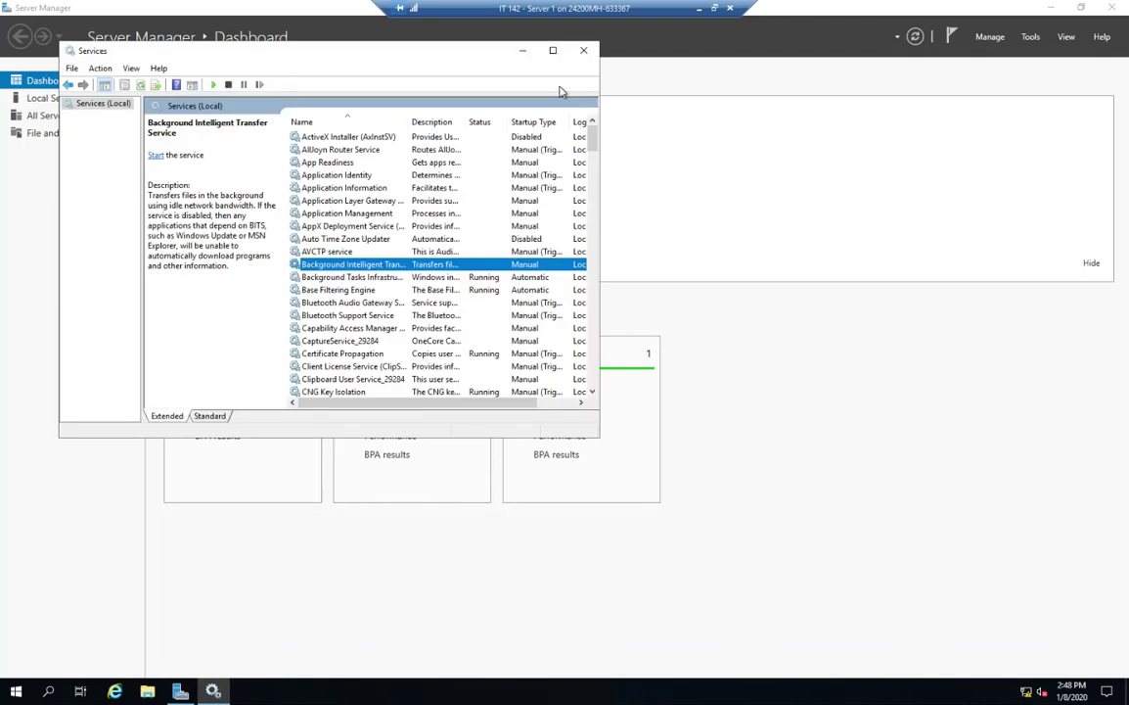
{"action": "left_click", "coordinate": [1050, 7]}
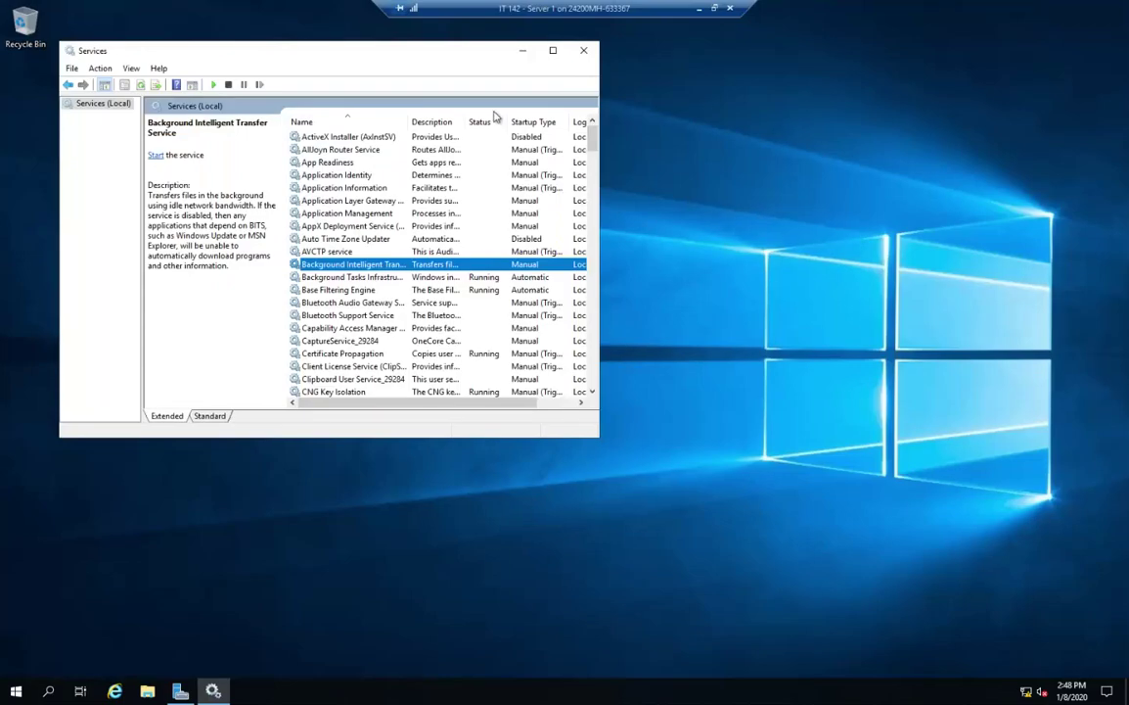
{"action": "left_click", "coordinate": [583, 52]}
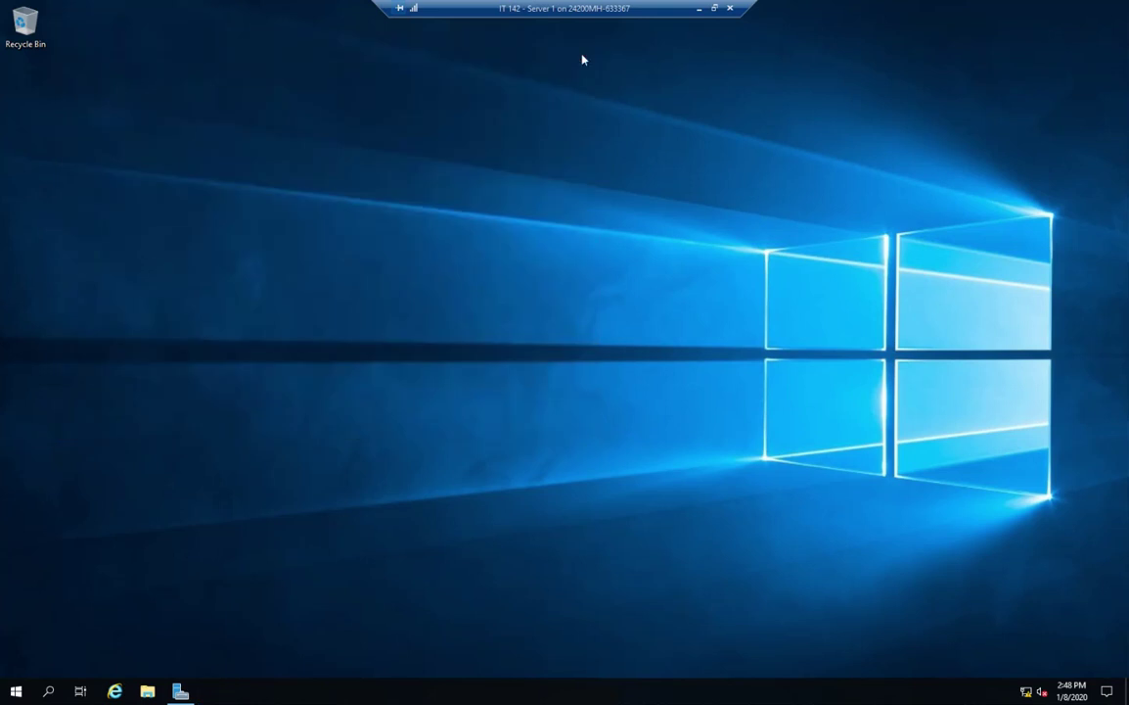
Restore Server Manager, view the Local Server's services details from the dashboard, and go to the Local Server page
{"action": "left_click", "coordinate": [180, 691]}
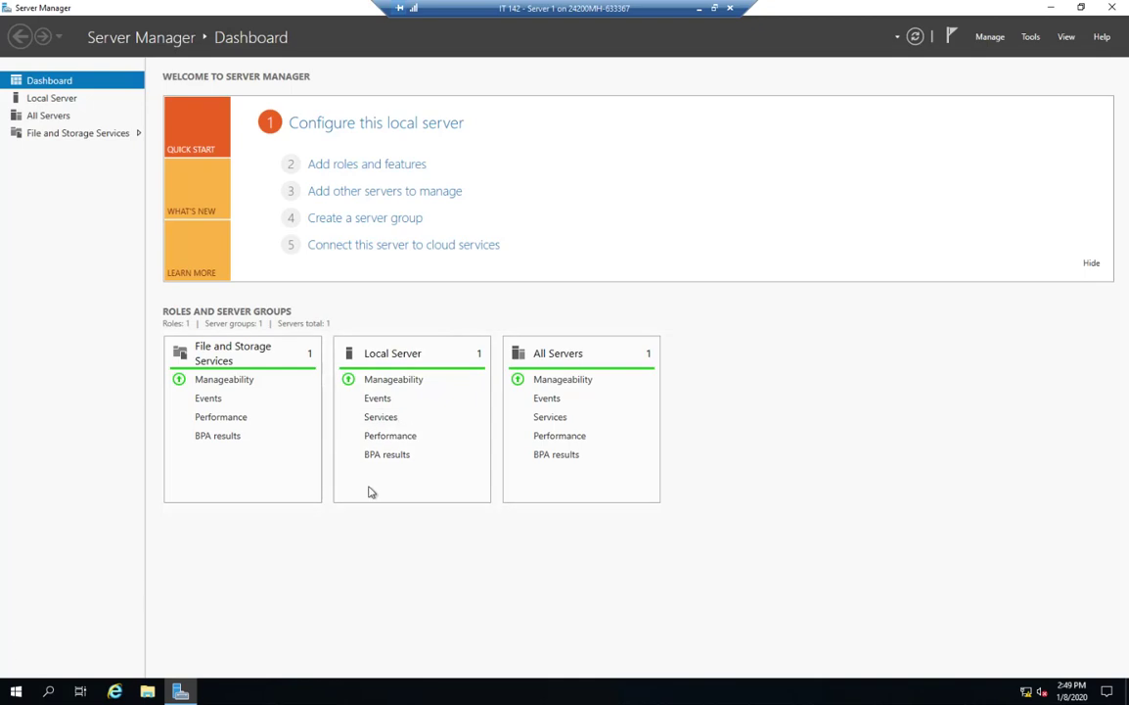
{"action": "left_click", "coordinate": [381, 419]}
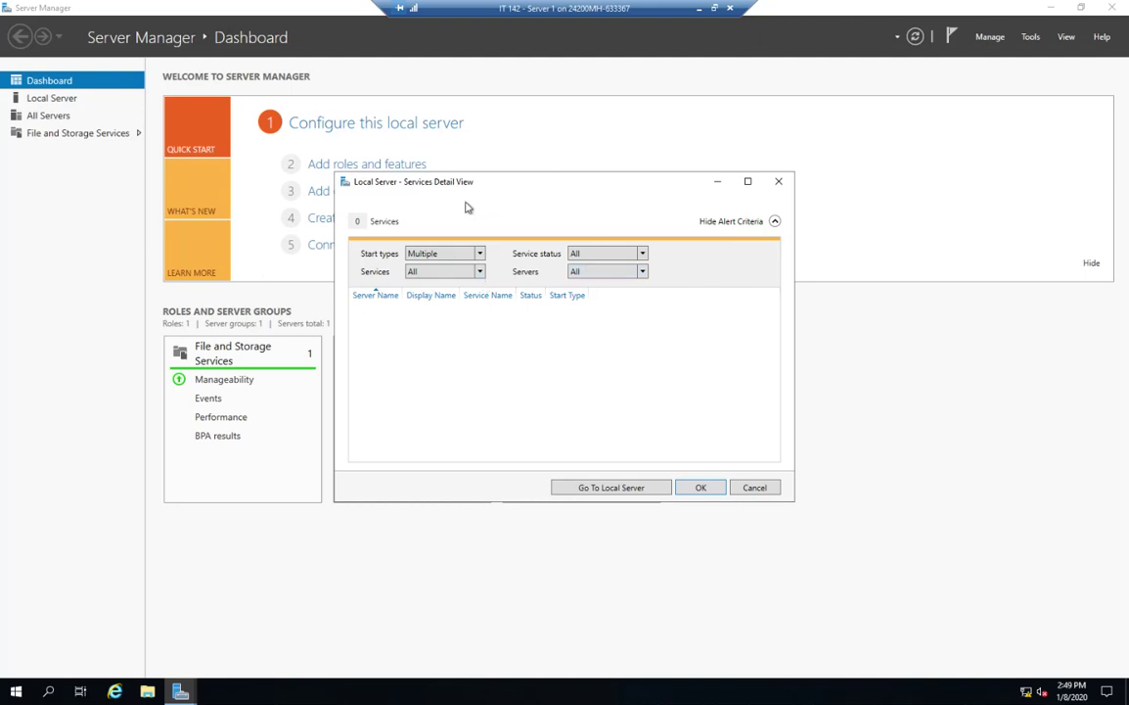
{"action": "left_click", "coordinate": [619, 487]}
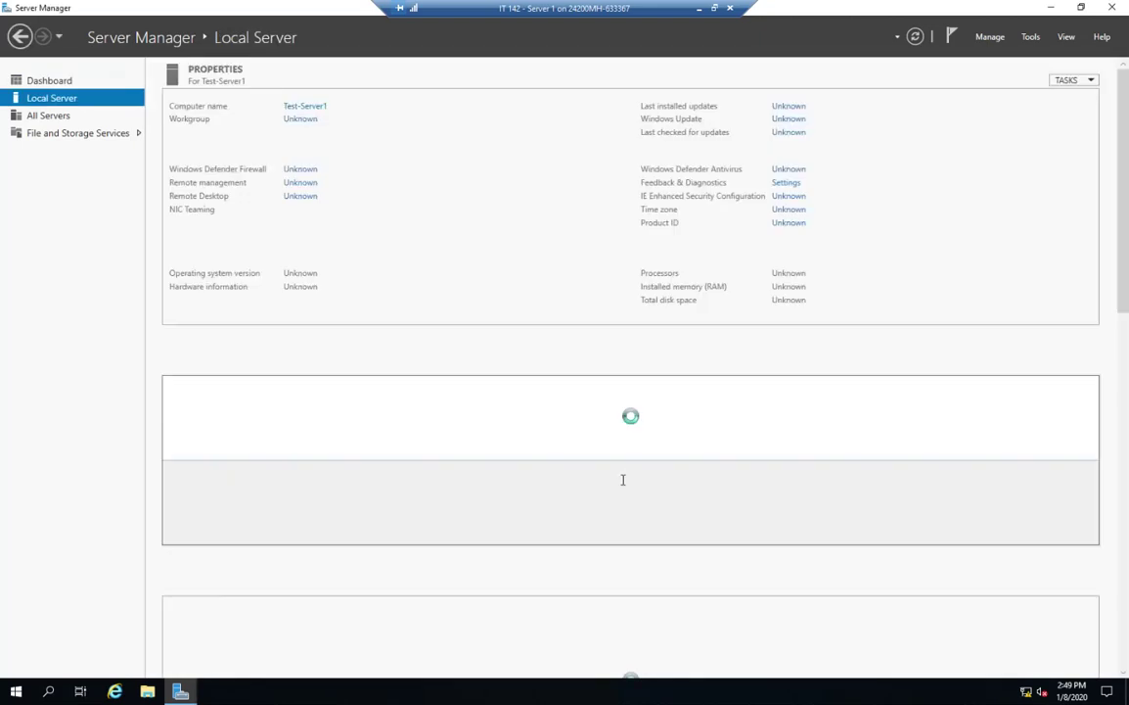
Browse the Local Server page, find DCOM Server Process Launcher in its services list, and show that service's available actions
{"action": "scroll", "coordinate": [620, 476], "scroll_direction": "down", "scroll_amount": 4}
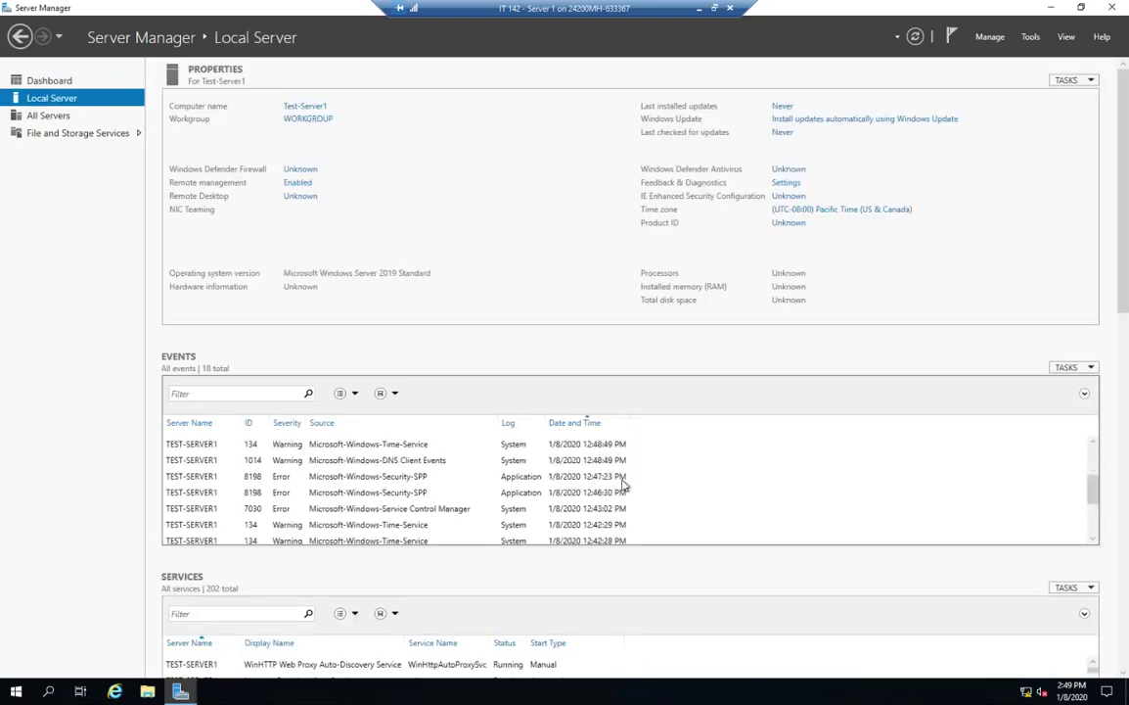
{"action": "scroll", "coordinate": [1103, 276], "scroll_direction": "down", "scroll_amount": 4}
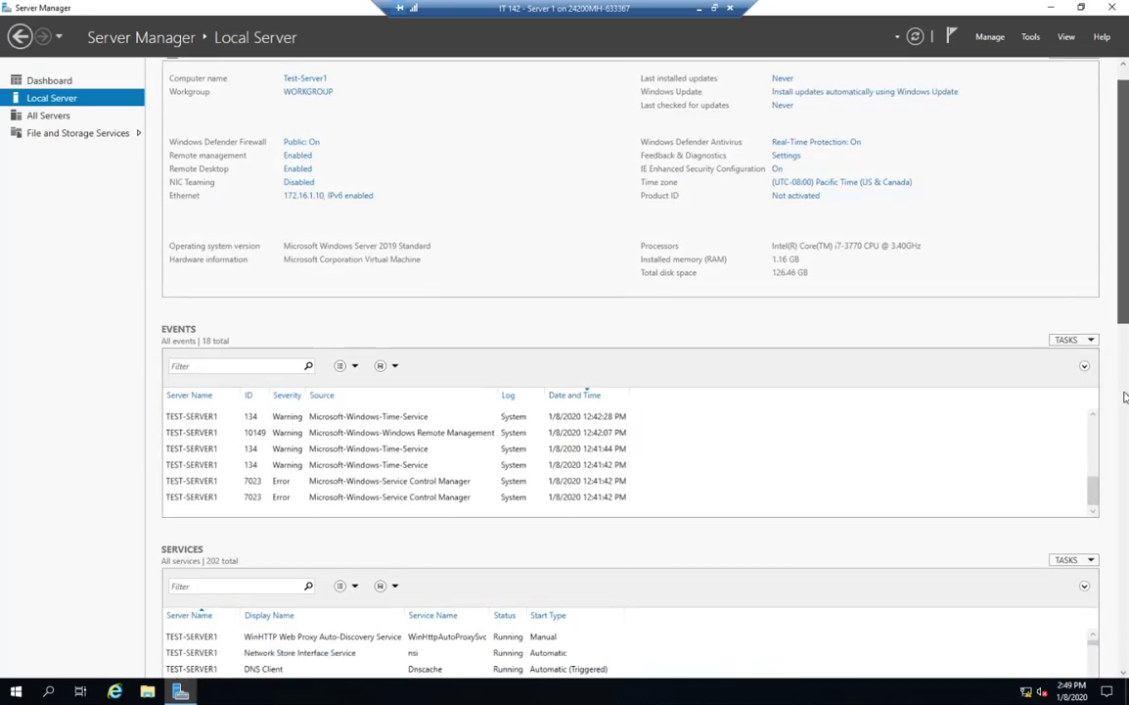
{"action": "scroll", "coordinate": [465, 601], "scroll_direction": "down", "scroll_amount": 10}
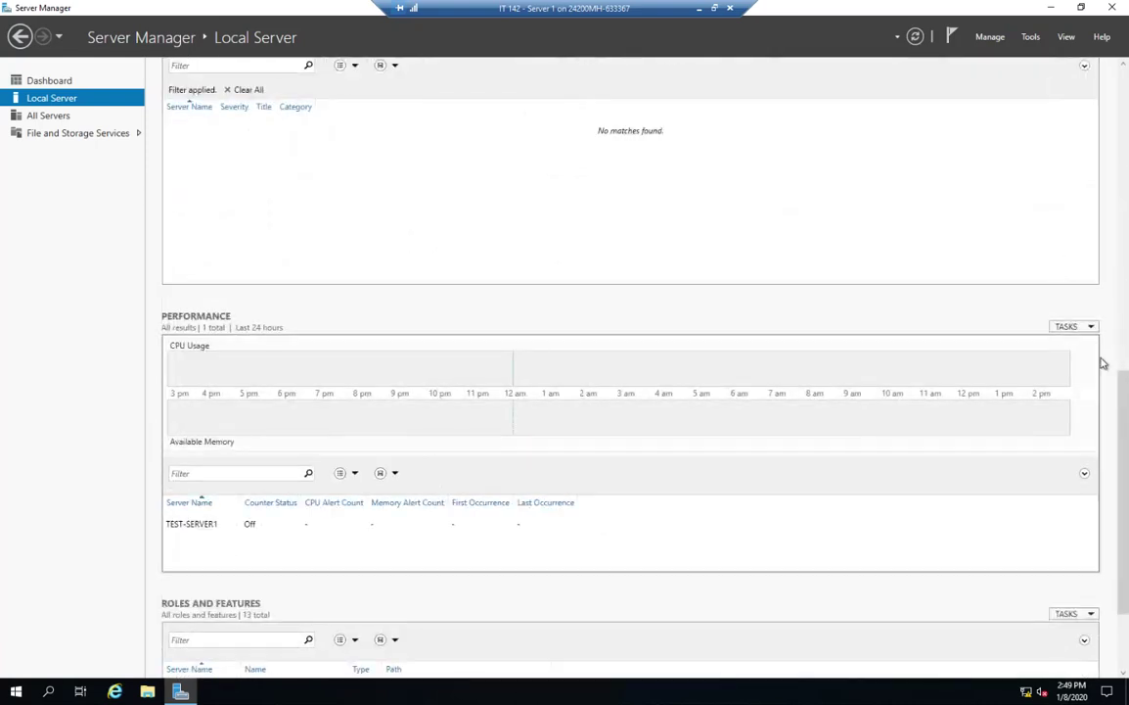
{"action": "left_click_drag", "start_coordinate": [1124, 383], "coordinate": [1126, 149]}
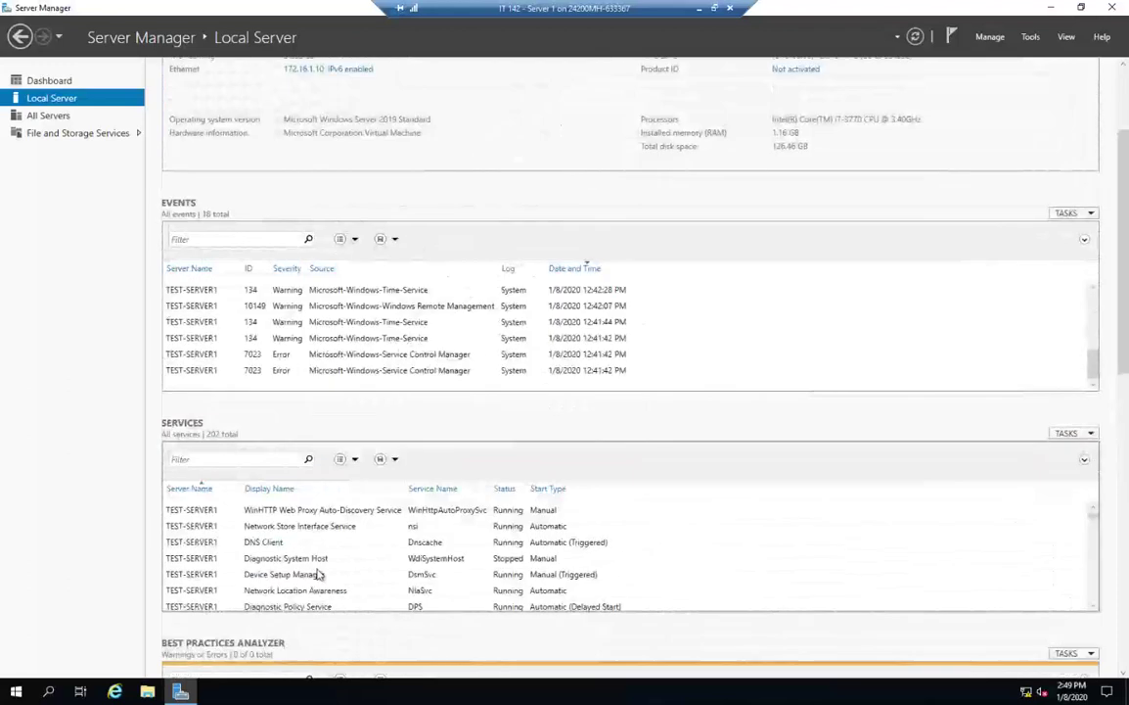
{"action": "scroll", "coordinate": [362, 542], "scroll_direction": "down", "scroll_amount": 3}
{"action": "scroll", "coordinate": [360, 541], "scroll_direction": "down", "scroll_amount": 2}
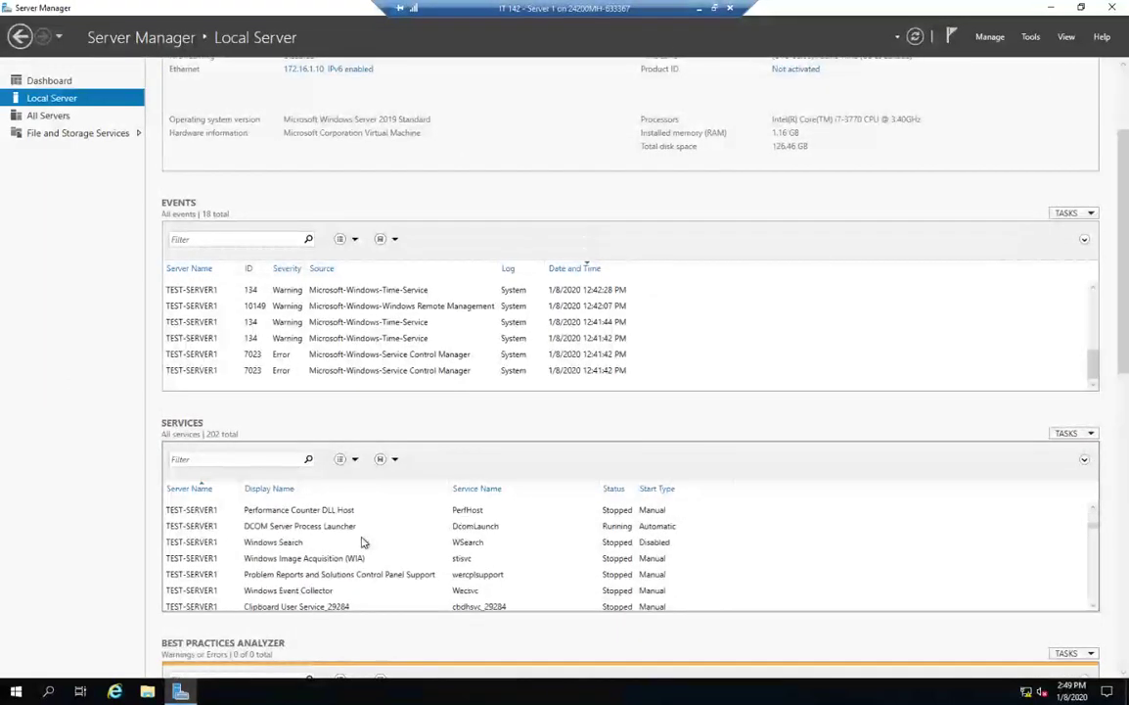
{"action": "left_click", "coordinate": [324, 530]}
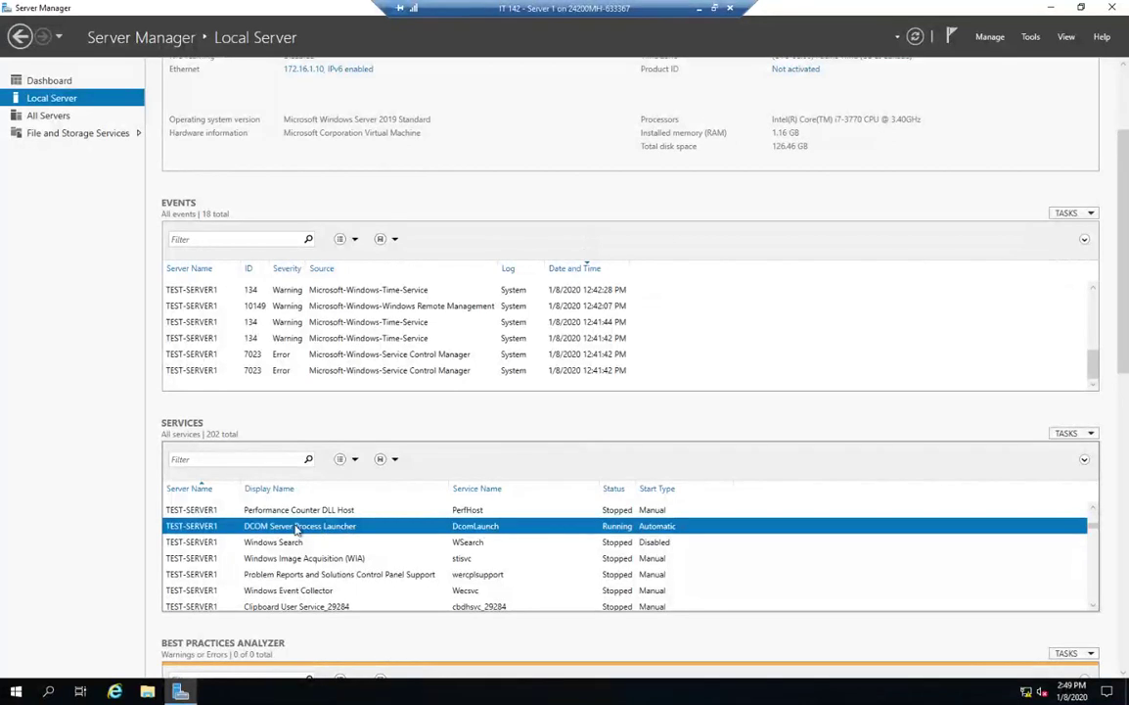
{"action": "right_click", "coordinate": [297, 530]}
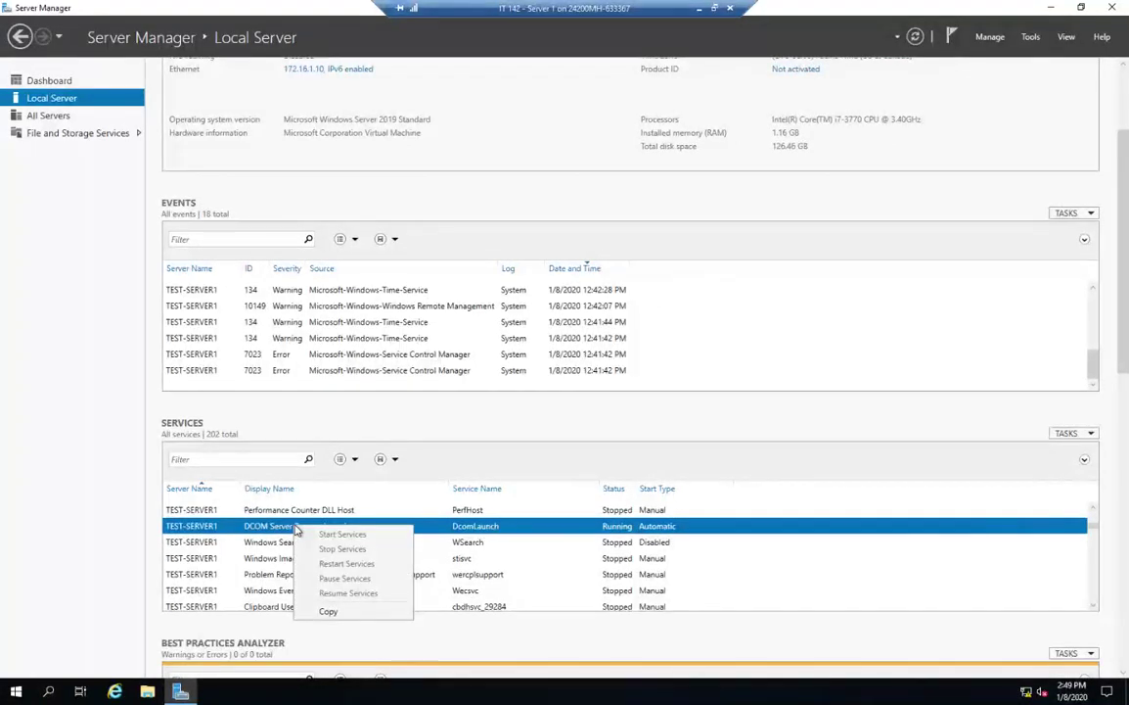
Dismiss the DCOM Server Process Launcher actions and sort the local server's services list by display name
{"action": "left_click", "coordinate": [596, 531]}
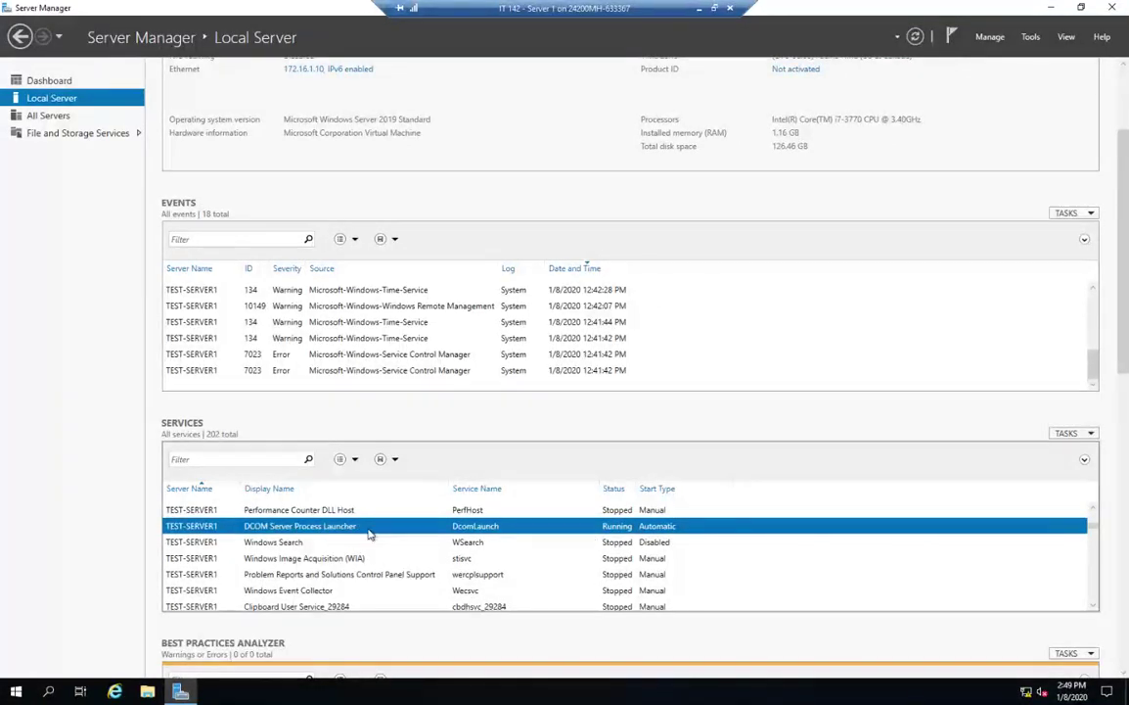
{"action": "scroll", "coordinate": [289, 553], "scroll_direction": "up", "scroll_amount": 6}
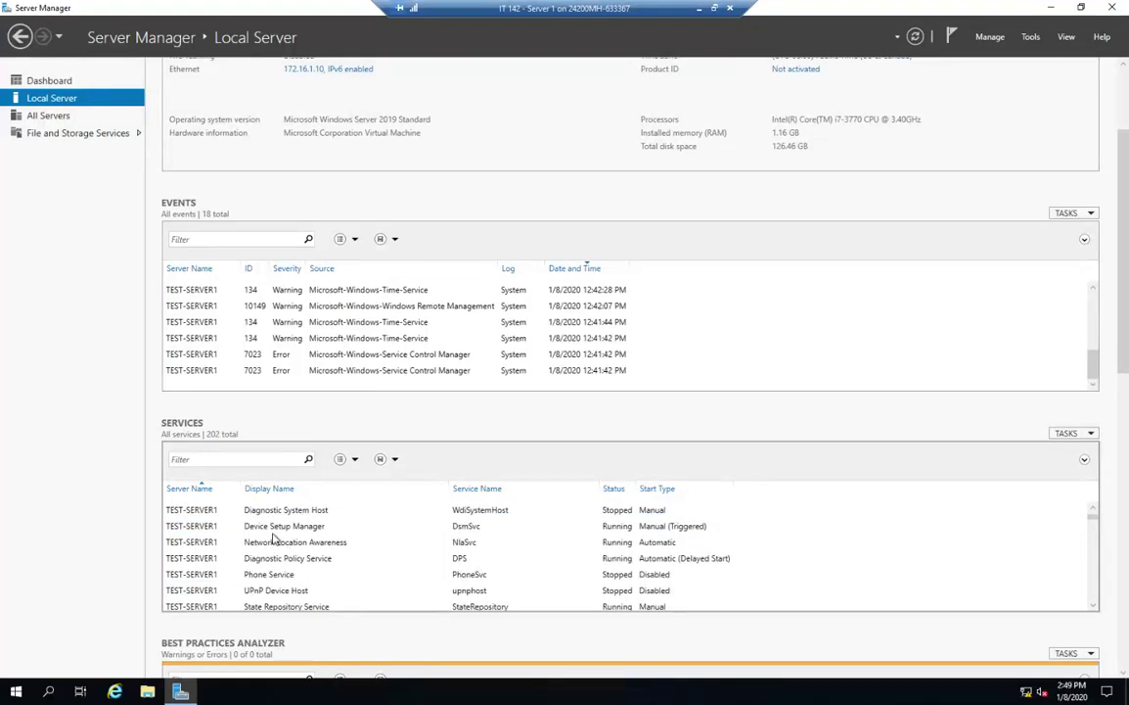
{"action": "scroll", "coordinate": [280, 549], "scroll_direction": "up", "scroll_amount": 1}
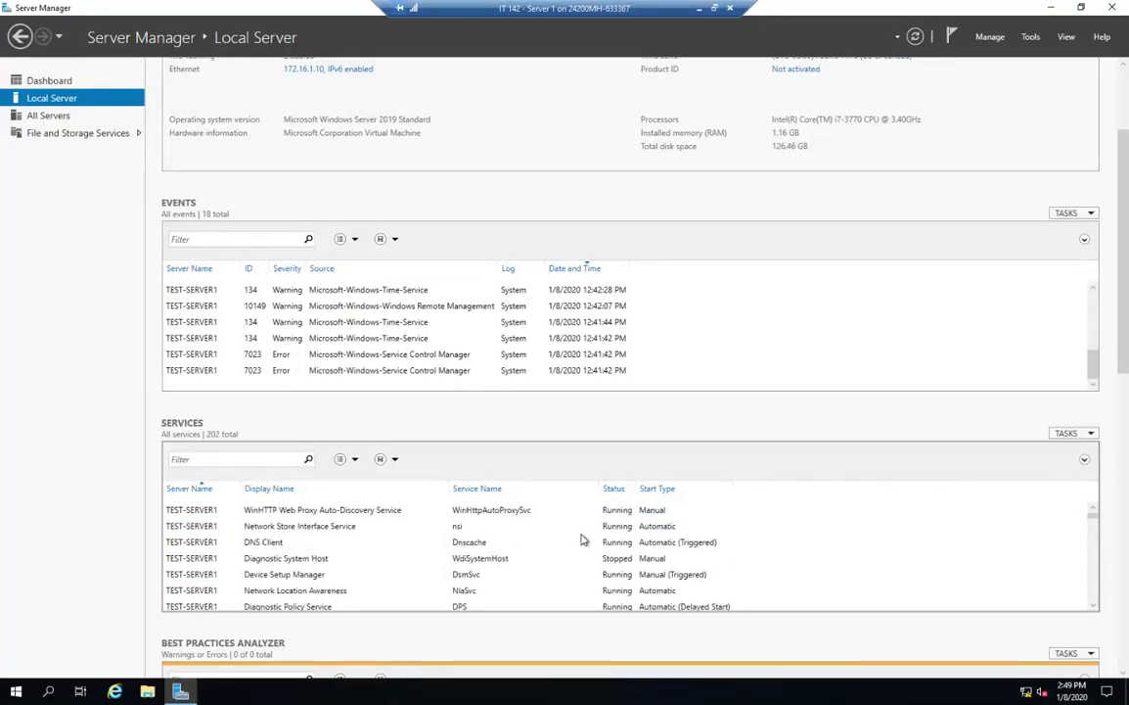
{"action": "left_click", "coordinate": [279, 495]}
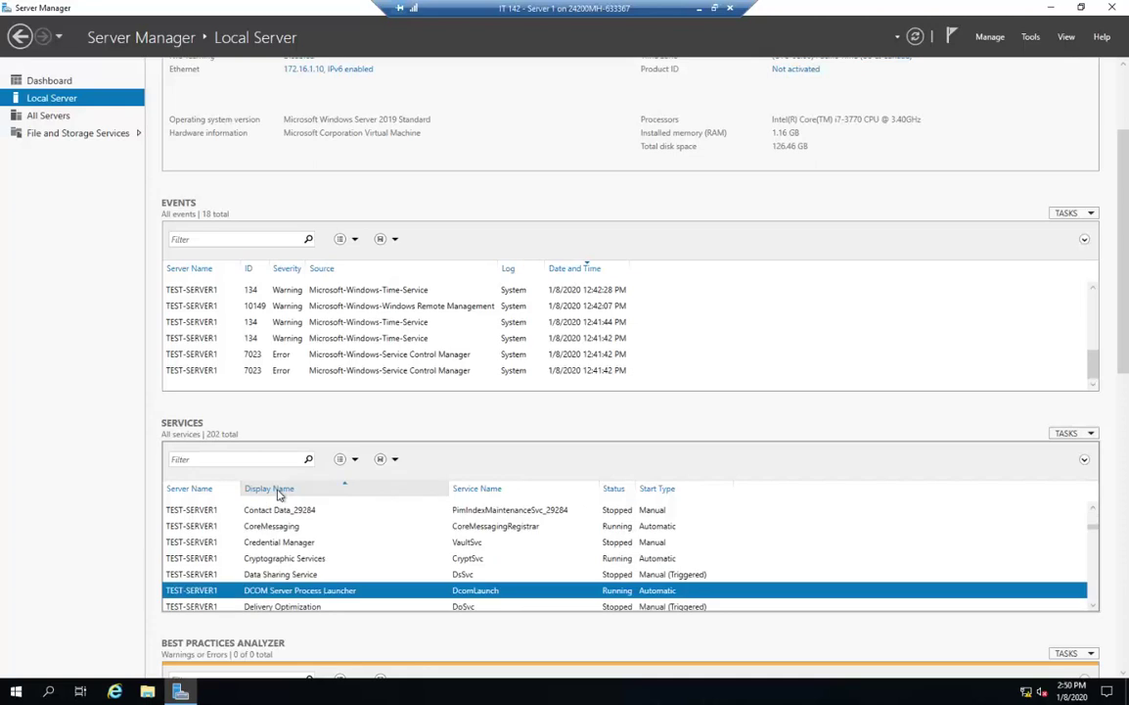
Find Background Intelligent Transfer Service in the services list and view its available actions without running any
{"action": "scroll", "coordinate": [351, 541], "scroll_direction": "up", "scroll_amount": 8}
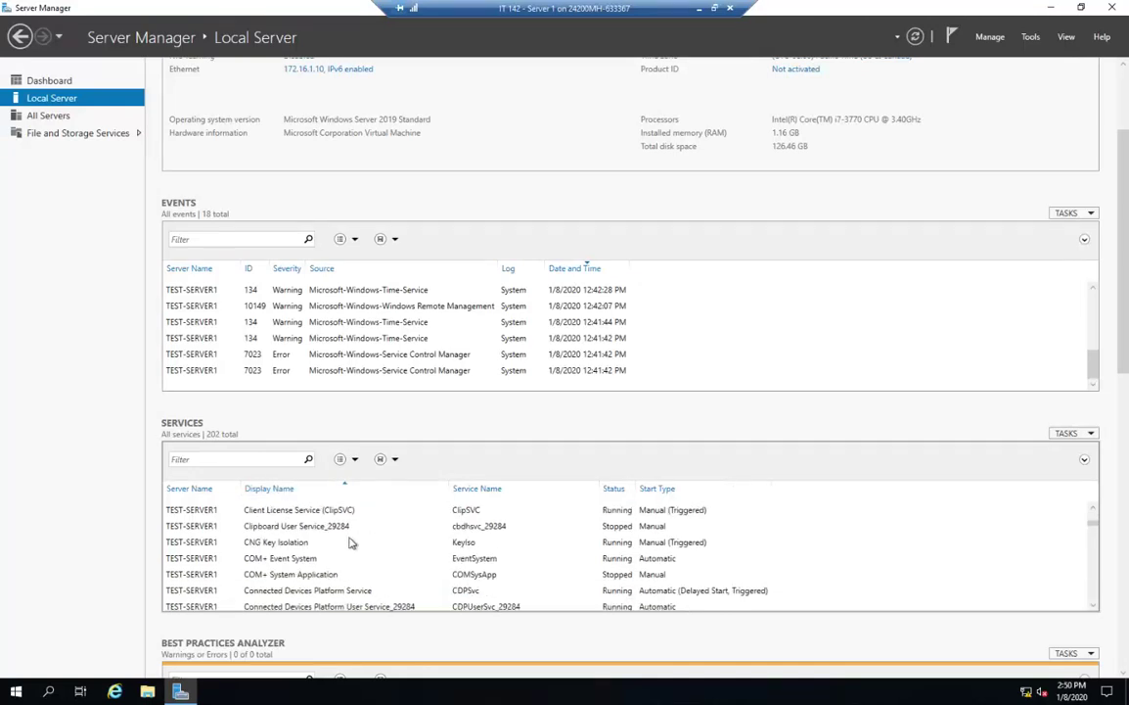
{"action": "scroll", "coordinate": [351, 541], "scroll_direction": "up", "scroll_amount": 1}
{"action": "scroll", "coordinate": [351, 541], "scroll_direction": "down", "scroll_amount": 3}
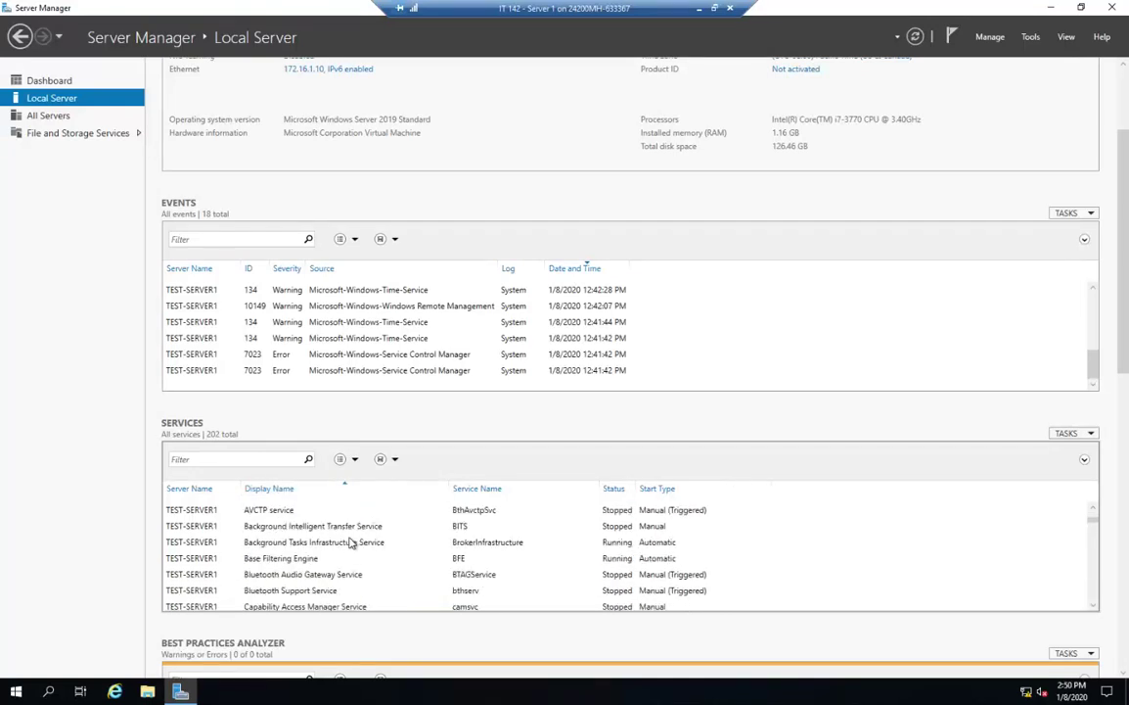
{"action": "right_click", "coordinate": [317, 530]}
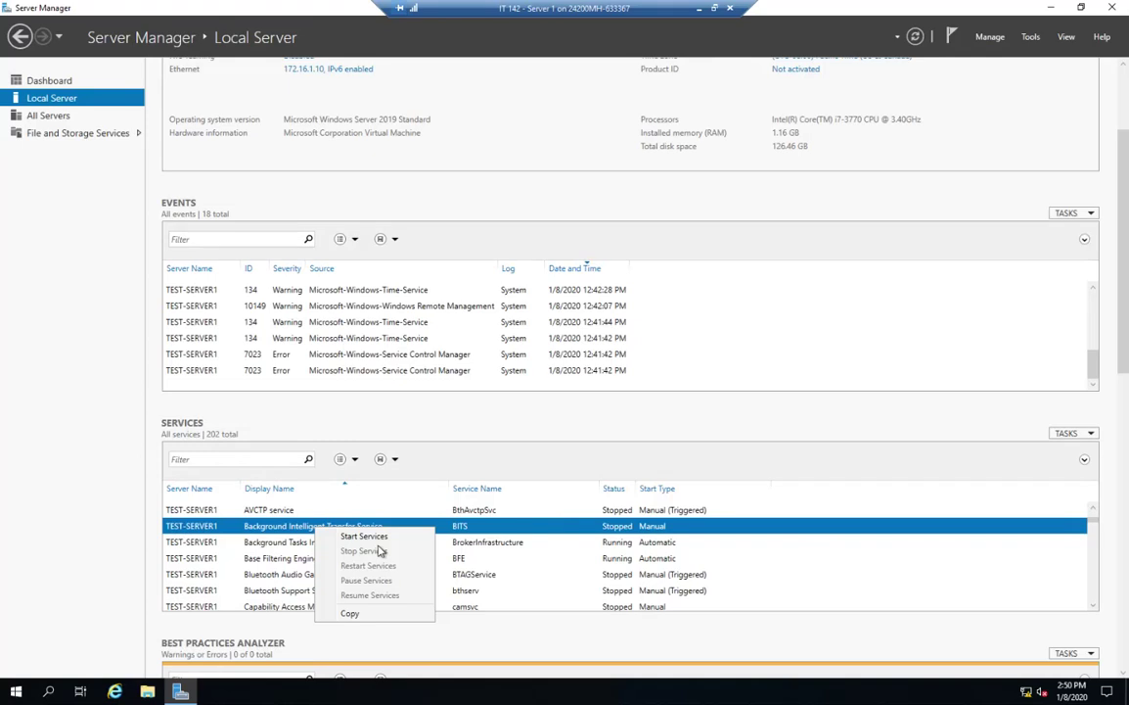
{"action": "left_click", "coordinate": [825, 508]}
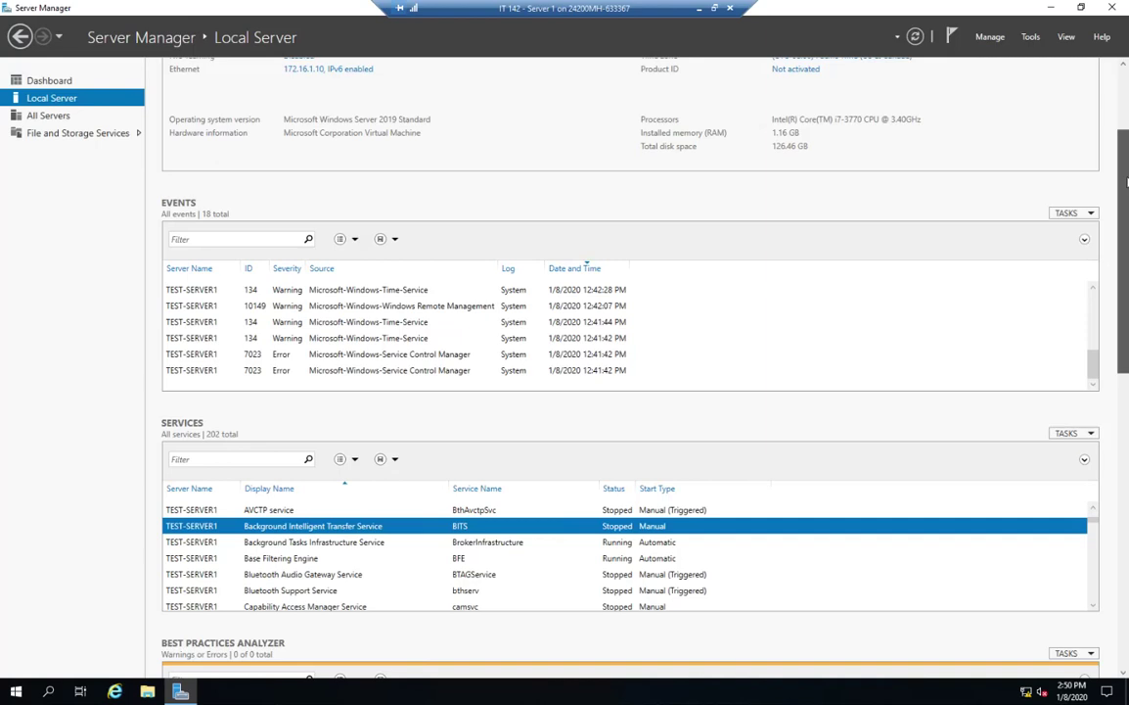
Return to the Server Manager dashboard and open Windows PowerShell as administrator
{"action": "scroll", "coordinate": [1126, 182], "scroll_direction": "up", "scroll_amount": 3}
{"action": "left_click", "coordinate": [54, 80]}
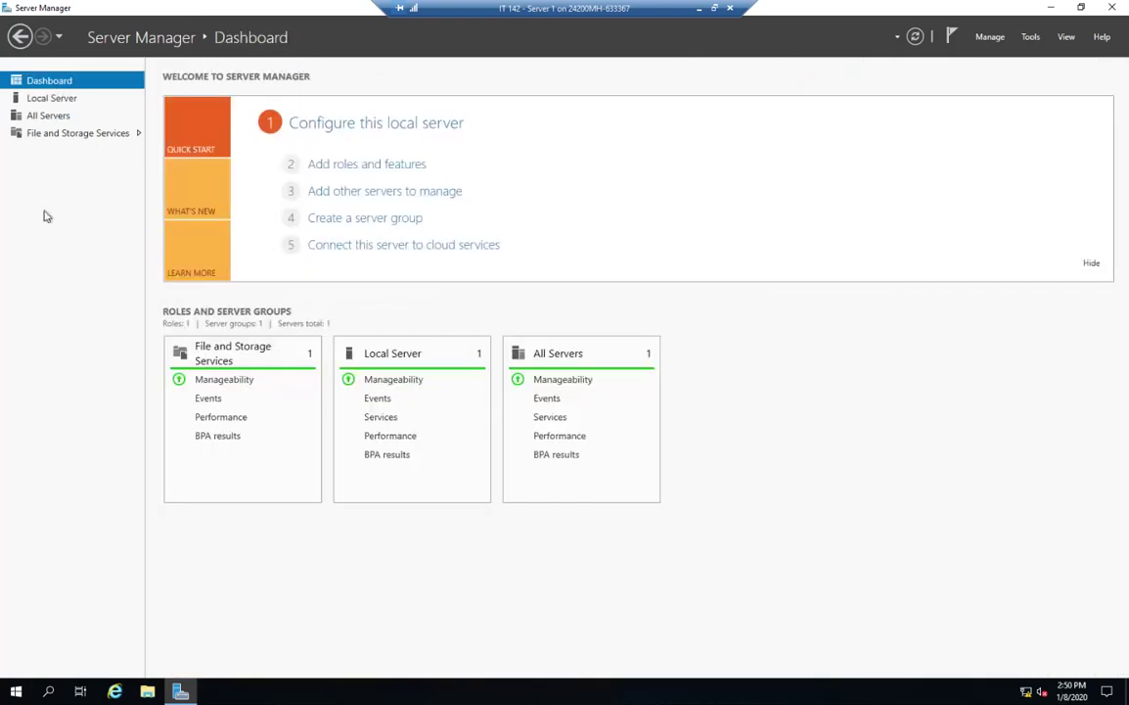
{"action": "right_click", "coordinate": [16, 691]}
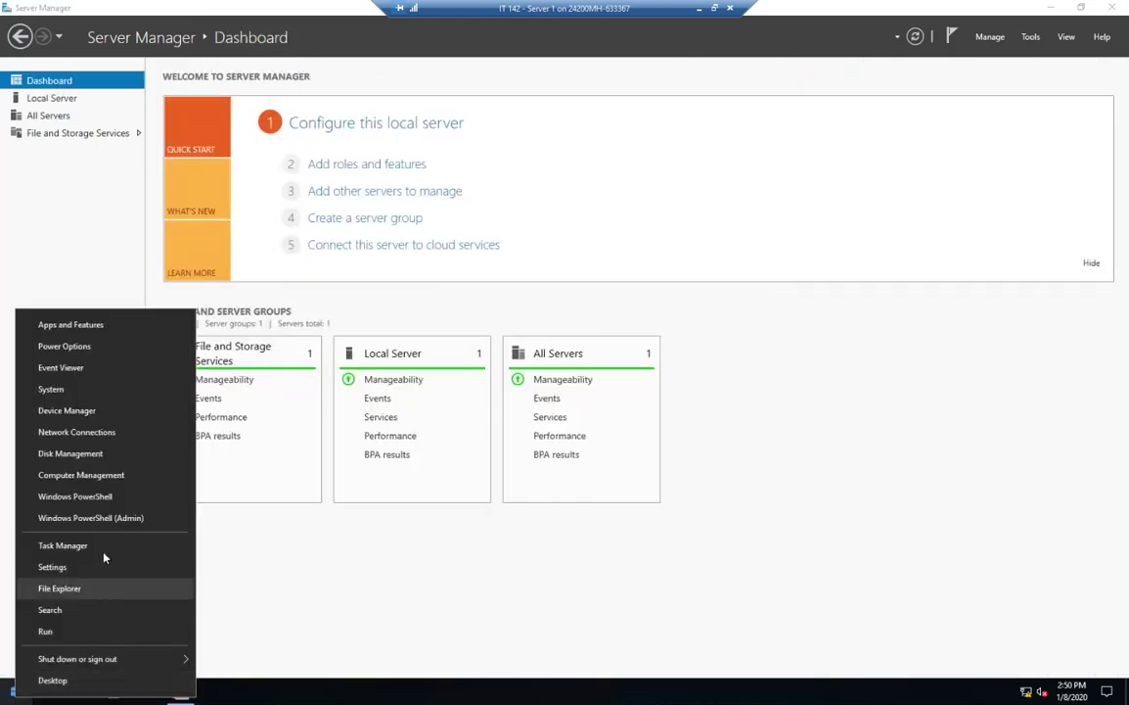
{"action": "left_click", "coordinate": [119, 516]}
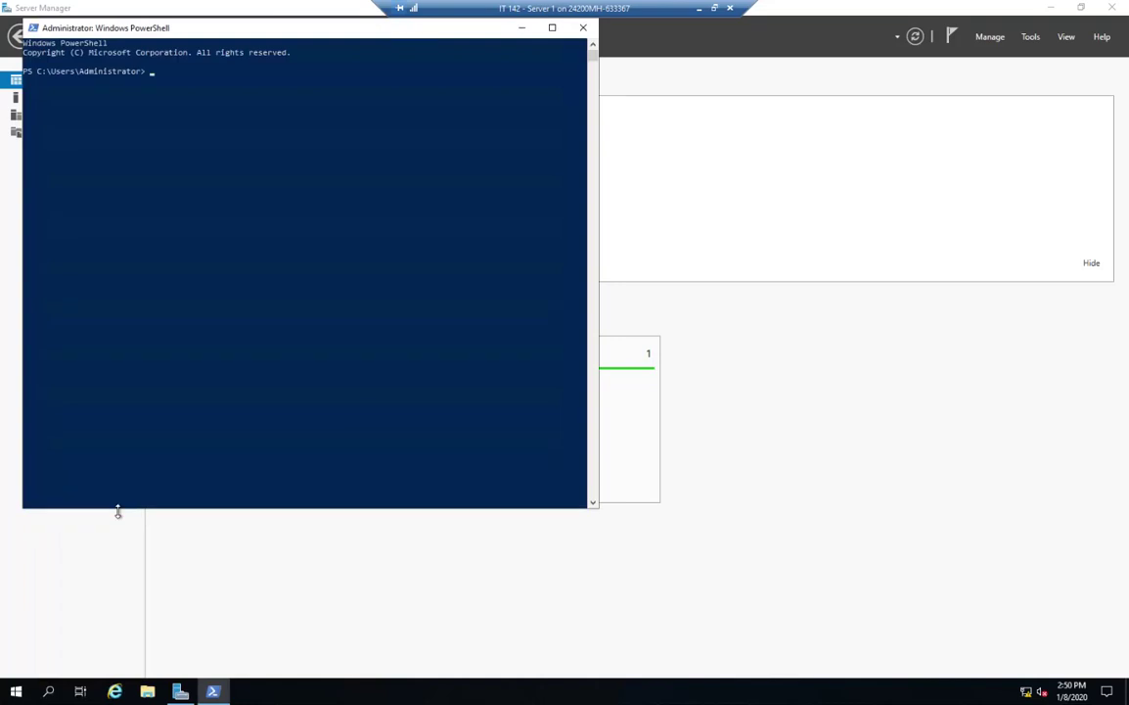
List all services with get-service and check the status of BITS alone with get-service bits
{"action": "type", "text": "get-service"}
{"action": "key", "text": "Return"}
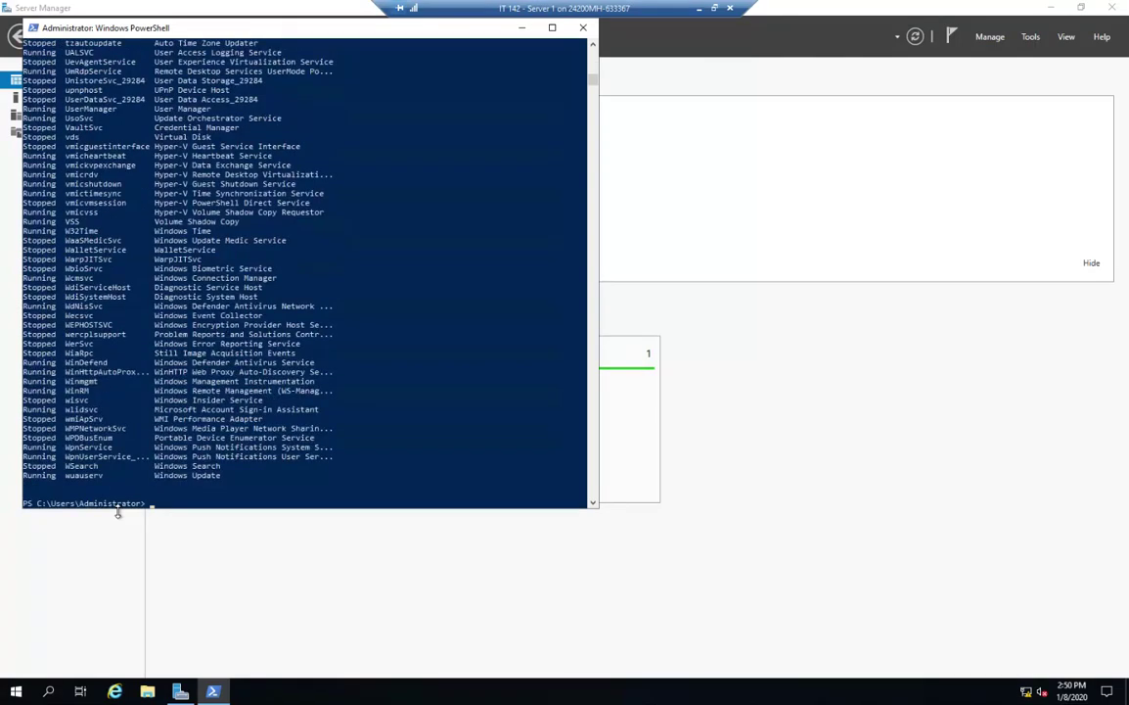
{"action": "type", "text": "get-service bits"}
{"action": "key", "text": "Return"}
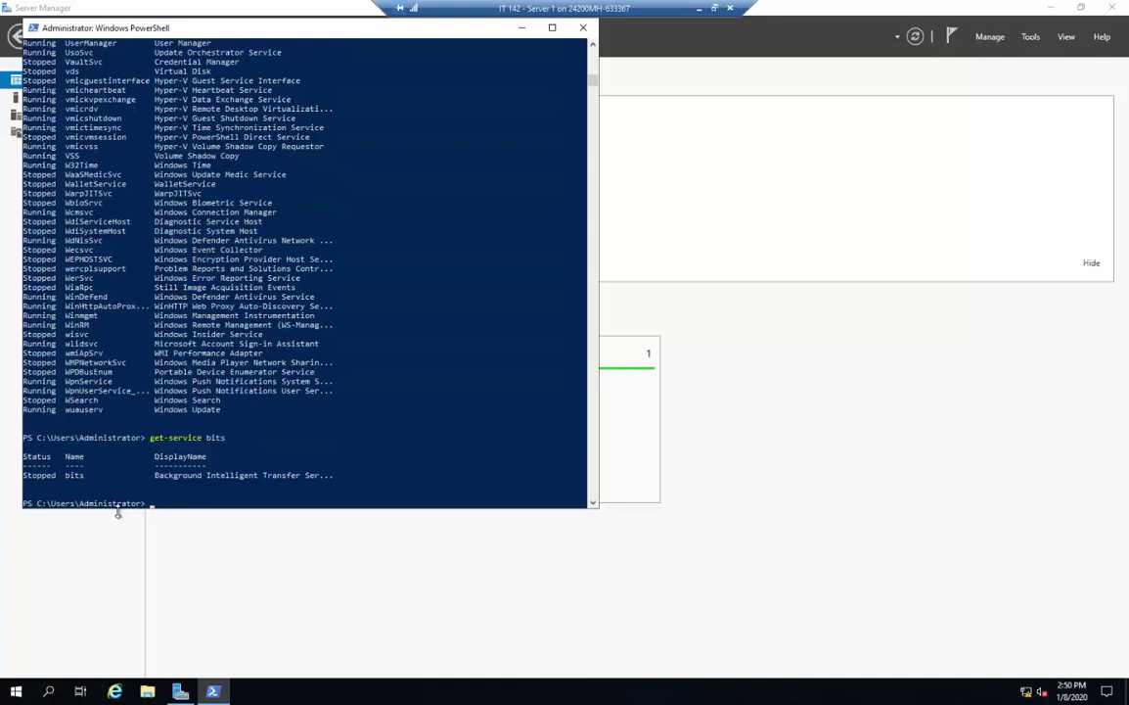
Start the Background Intelligent Transfer Service by running get-service bits | start-service
{"action": "key", "text": "Up"}
{"action": "type", "text": "| start"}
{"action": "type", "text": "-serv"}
{"action": "type", "text": "ice"}
{"action": "key", "text": "Return"}
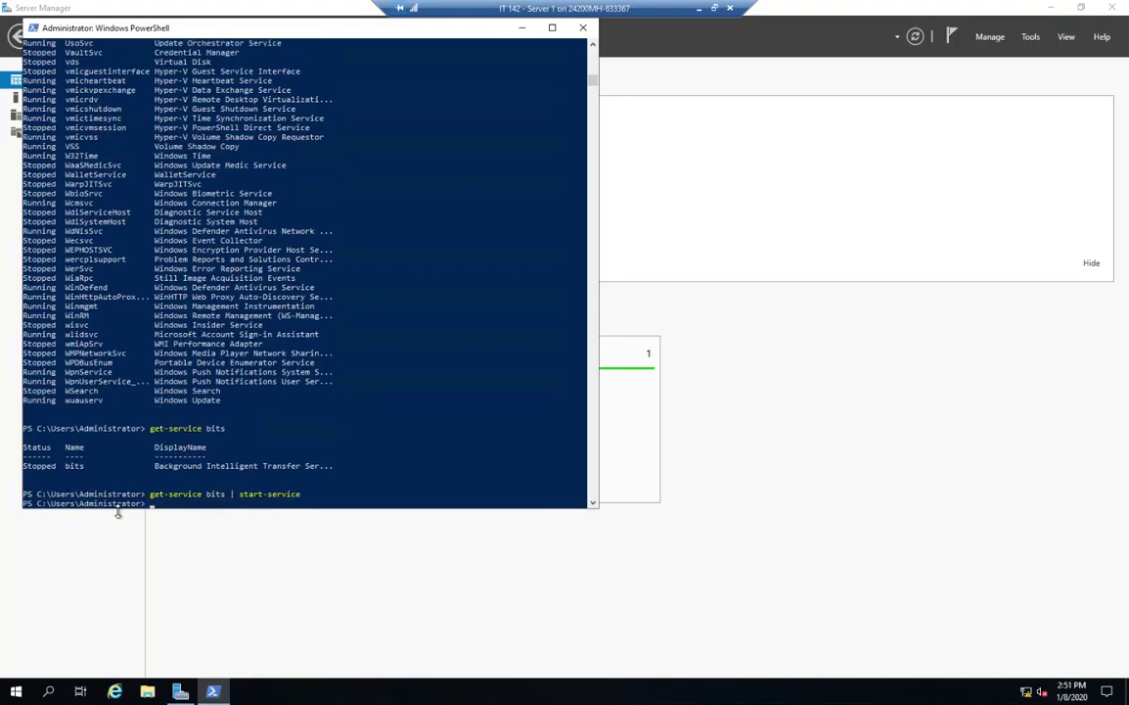
Check the status of the started service by running get-service bits
{"action": "key", "text": "Up"}
{"action": "key", "text": "BackSpace"}
{"action": "key", "text": "BackSpace"}
{"action": "key", "text": "BackSpace"}
{"action": "key", "text": "BackSpace"}
{"action": "key", "text": "BackSpace"}
{"action": "key", "text": "BackSpace"}
{"action": "key", "text": "BackSpace"}
{"action": "key", "text": "BackSpace"}
{"action": "key", "text": "BackSpace"}
{"action": "key", "text": "BackSpace"}
{"action": "key", "text": "BackSpace"}
{"action": "key", "text": "BackSpace"}
{"action": "key", "text": "BackSpace"}
{"action": "key", "text": "Return"}
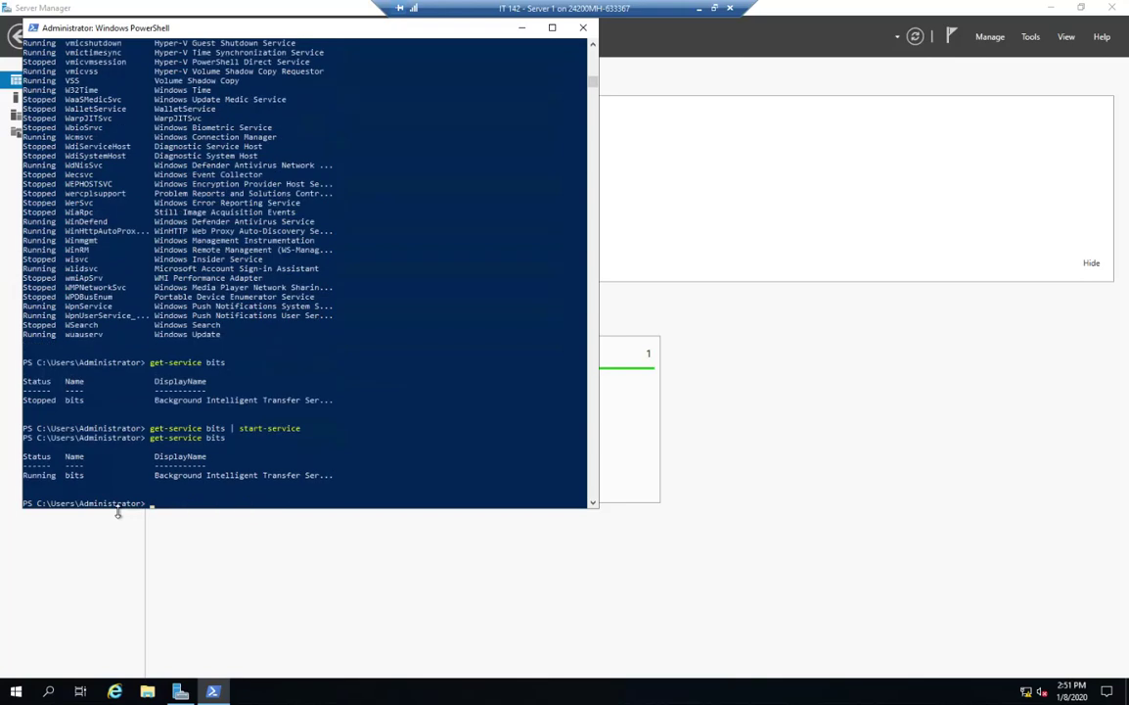
Stop the Background Intelligent Transfer Service by running get-service bits | stop-service
{"action": "key", "text": "Up"}
{"action": "type", "text": "| stop-service"}
{"action": "key", "text": "Return"}
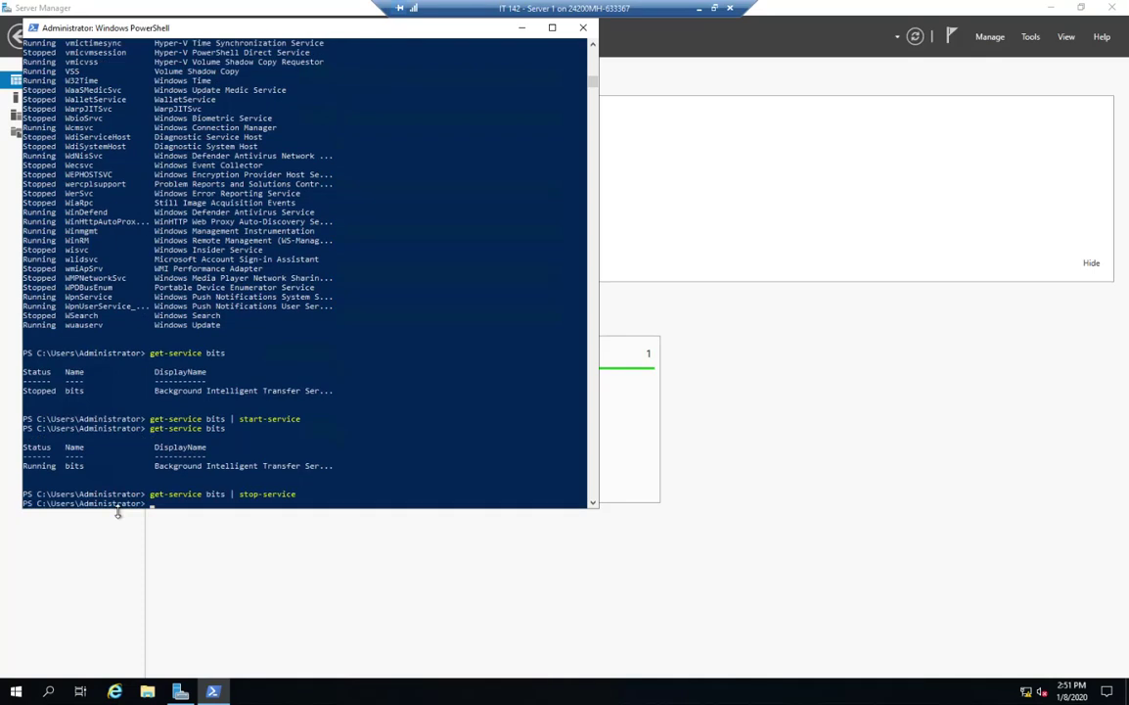
Check the stopped service's status with get-service bits and exit PowerShell
{"action": "key", "text": "Up"}
{"action": "key", "text": "BackSpace"}
{"action": "key", "text": "BackSpace"}
{"action": "key", "text": "BackSpace"}
{"action": "key", "text": "BackSpace"}
{"action": "key", "text": "BackSpace"}
{"action": "key", "text": "BackSpace"}
{"action": "key", "text": "BackSpace"}
{"action": "key", "text": "BackSpace"}
{"action": "key", "text": "BackSpace"}
{"action": "key", "text": "BackSpace"}
{"action": "key", "text": "BackSpace"}
{"action": "key", "text": "BackSpace"}
{"action": "key", "text": "BackSpace"}
{"action": "key", "text": "BackSpace"}
{"action": "key", "text": "Return"}
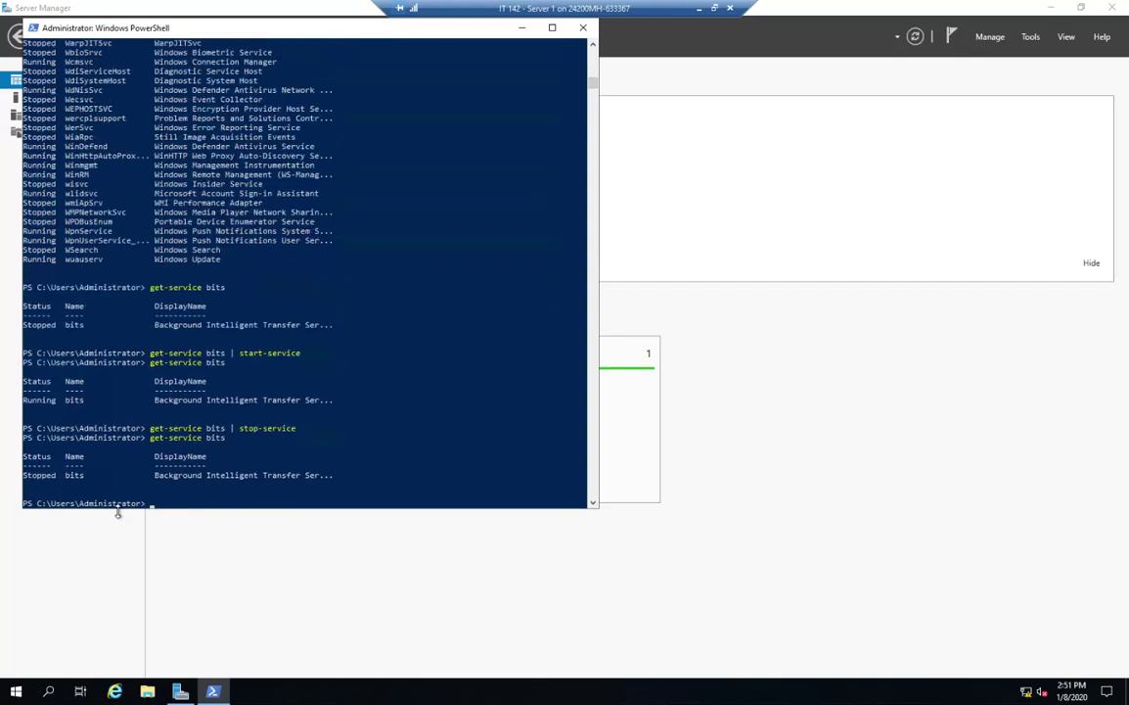
{"action": "type", "text": "exit"}
{"action": "key", "text": "Return"}
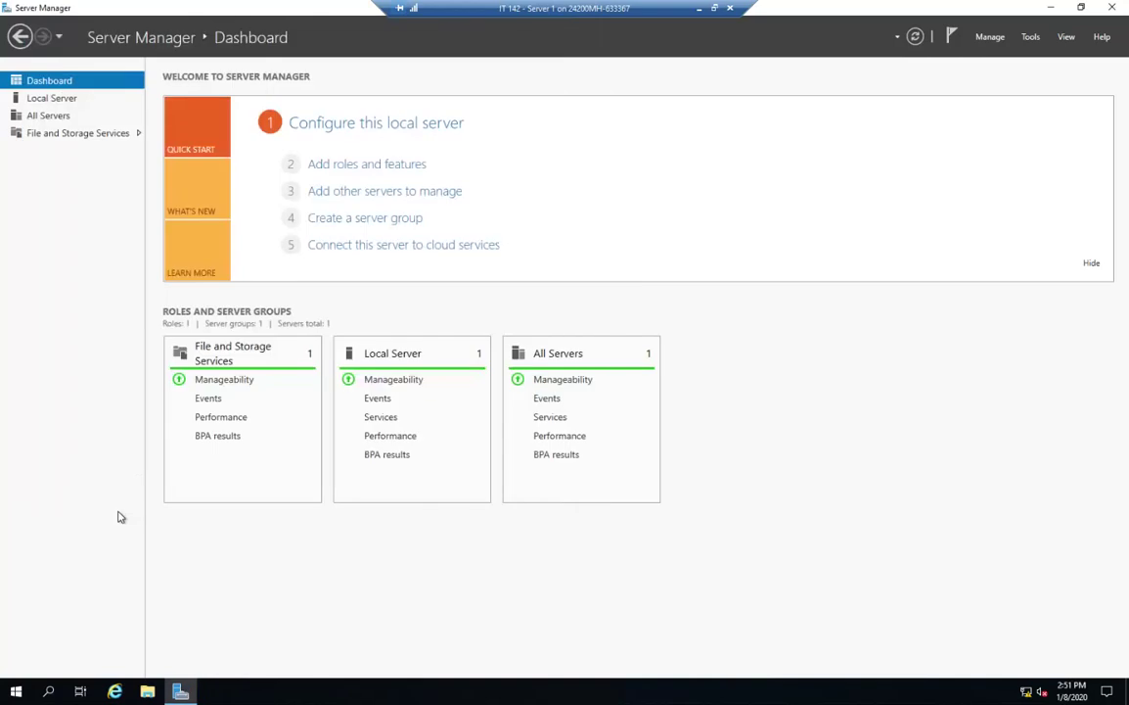